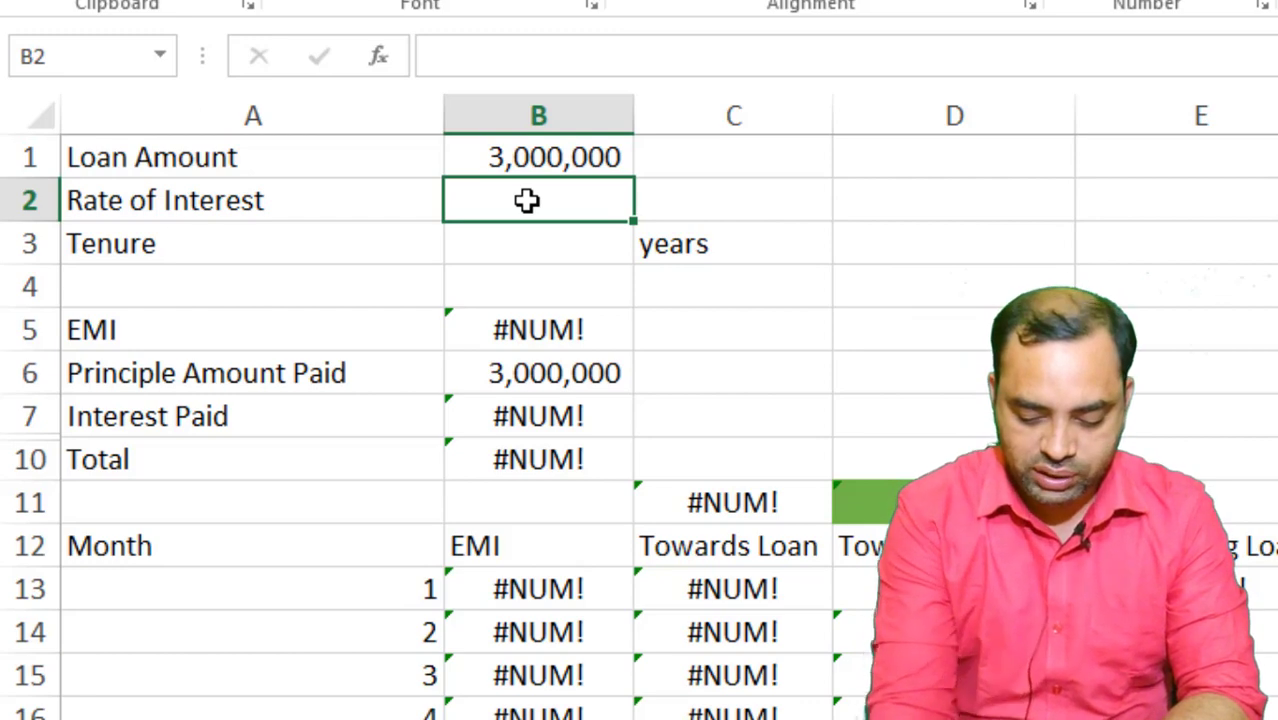
# Step: Set the rate of interest to 8.5% and the tenure to 15 years
pyautogui.write('8.')
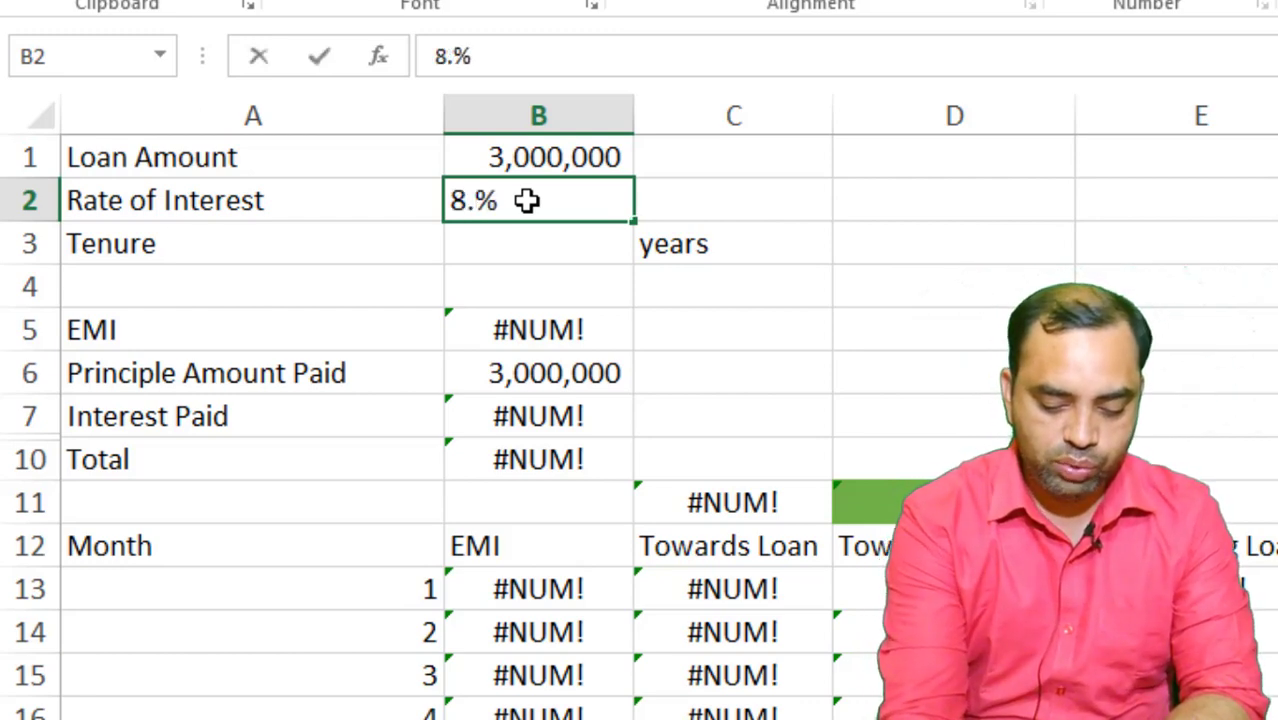
pyautogui.write('5')
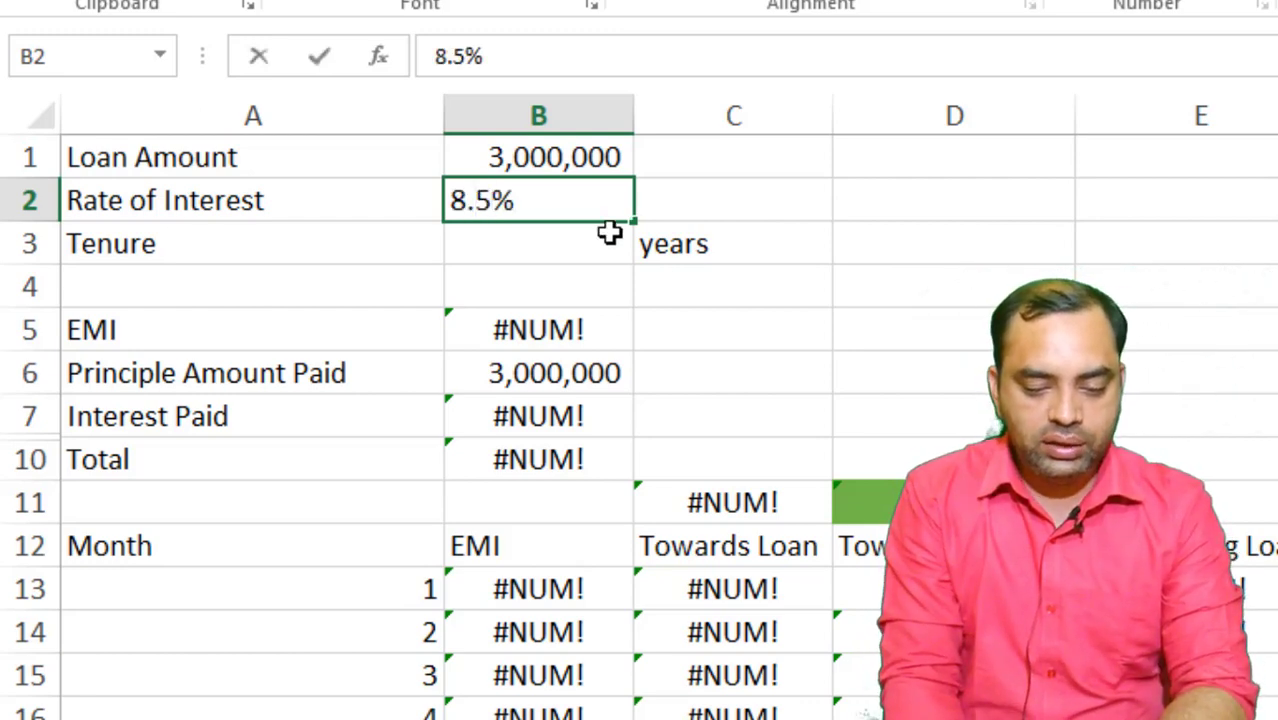
pyautogui.click(719, 317)
pyautogui.click(559, 243)
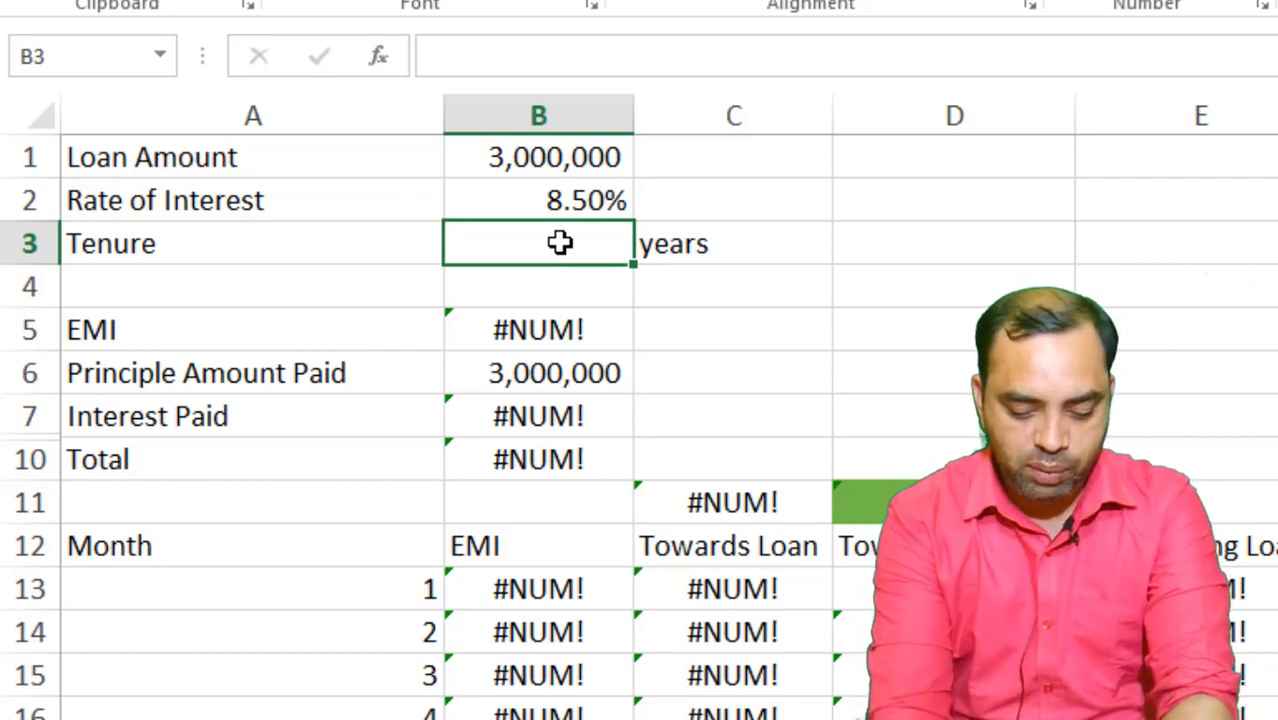
pyautogui.write('15')
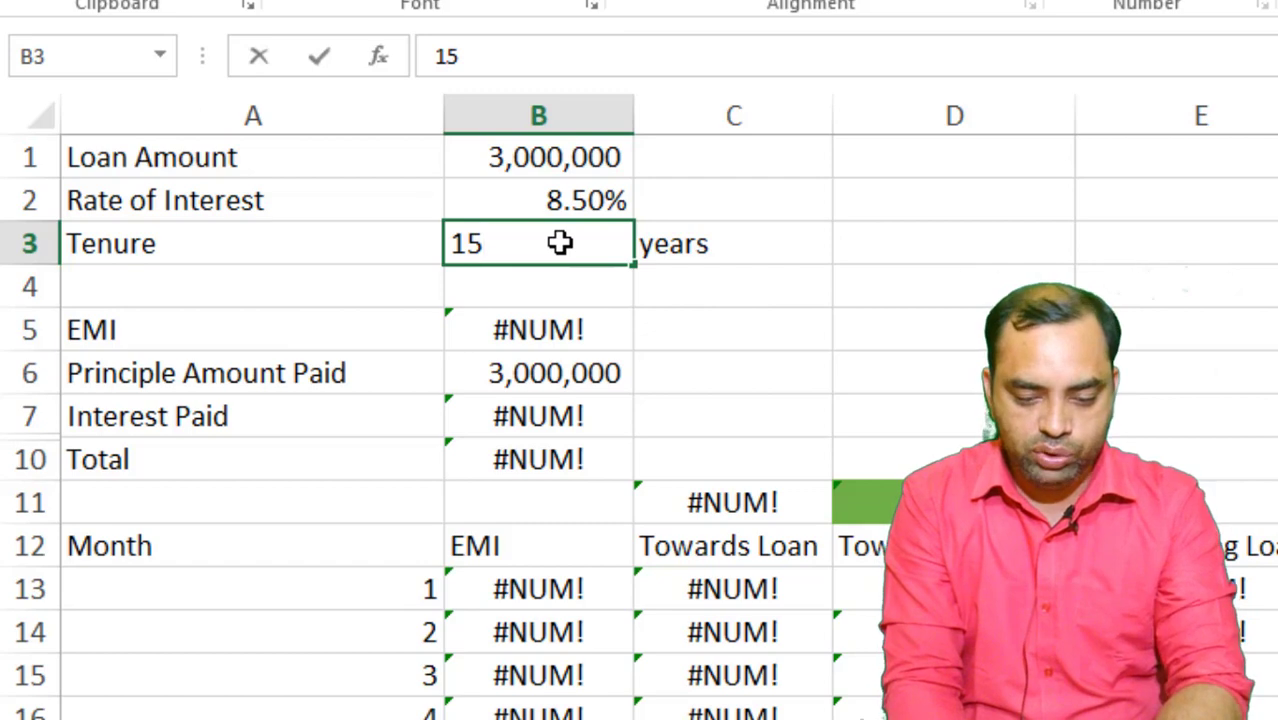
pyautogui.click(817, 351)
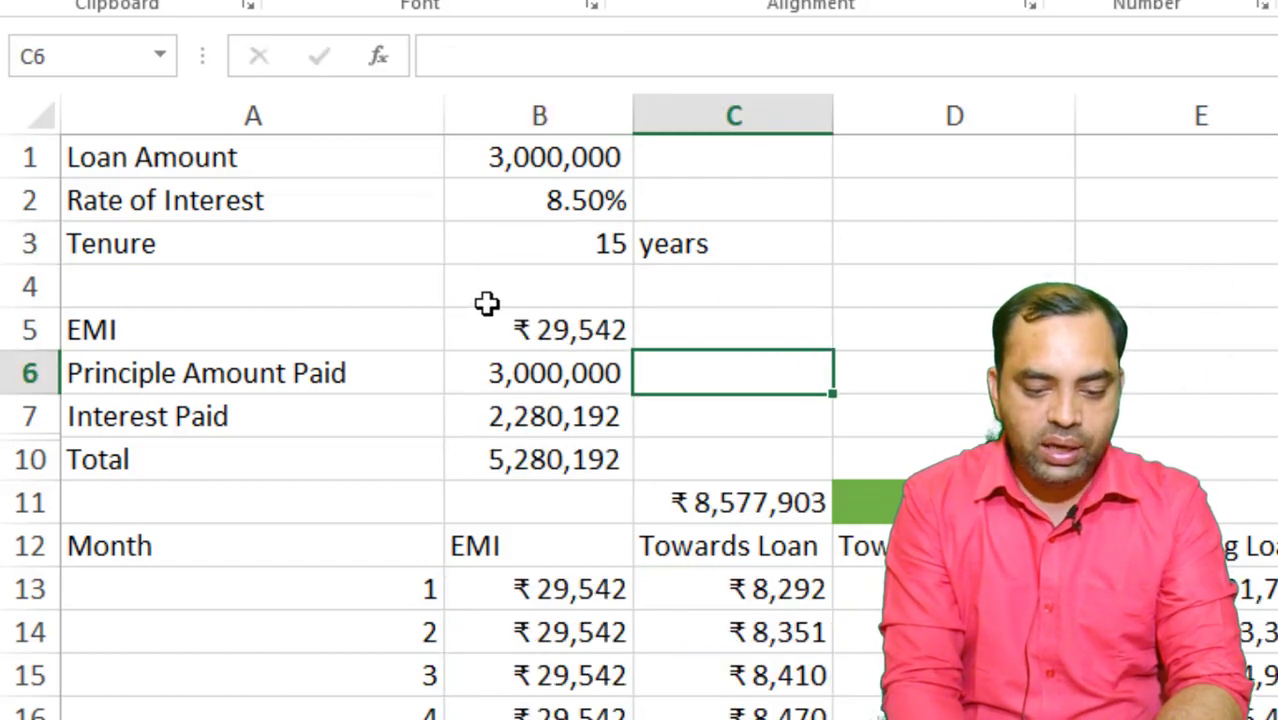
# Step: Check the EMI formula cell, and change the tenure to 20 years
pyautogui.click(530, 338)
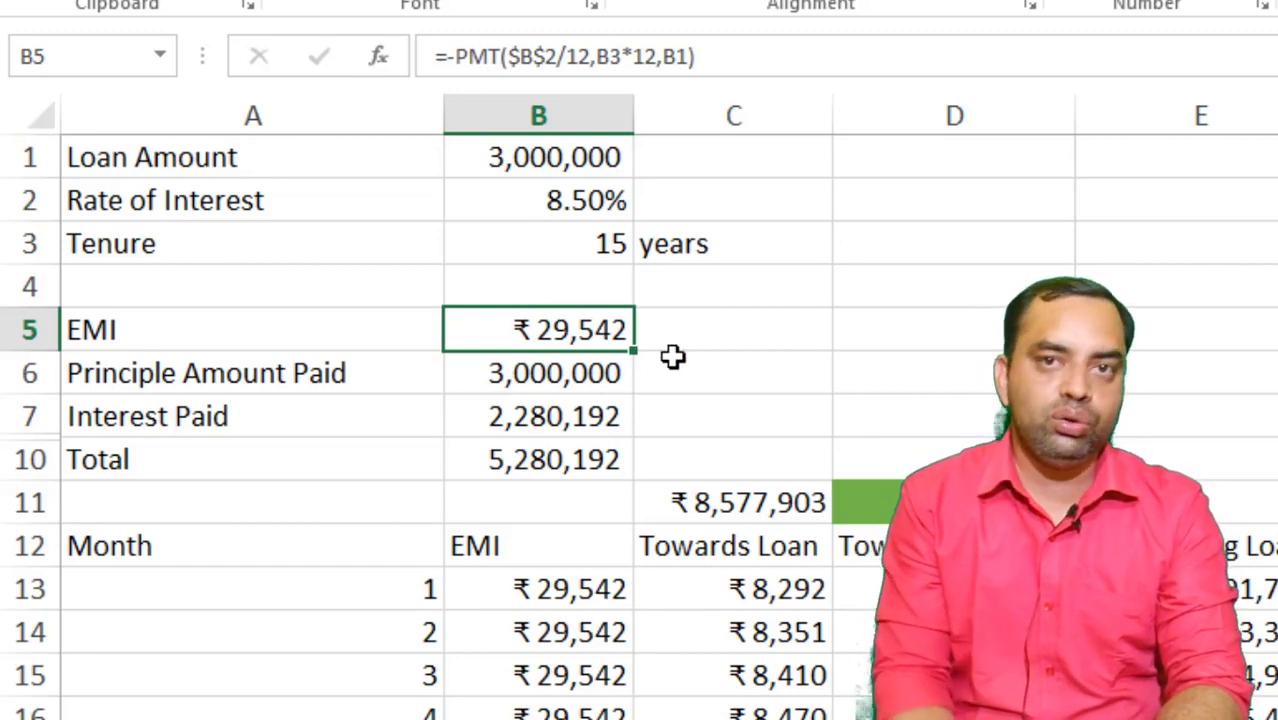
pyautogui.click(613, 245)
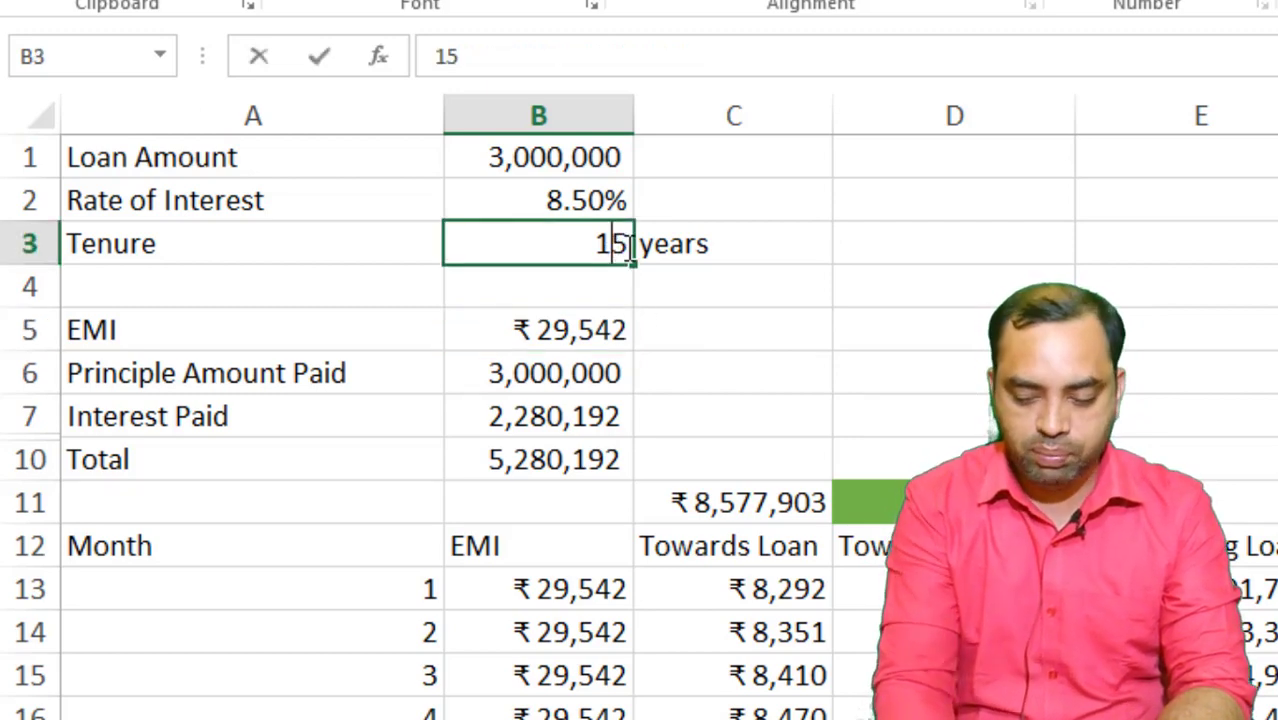
pyautogui.press('Delete')
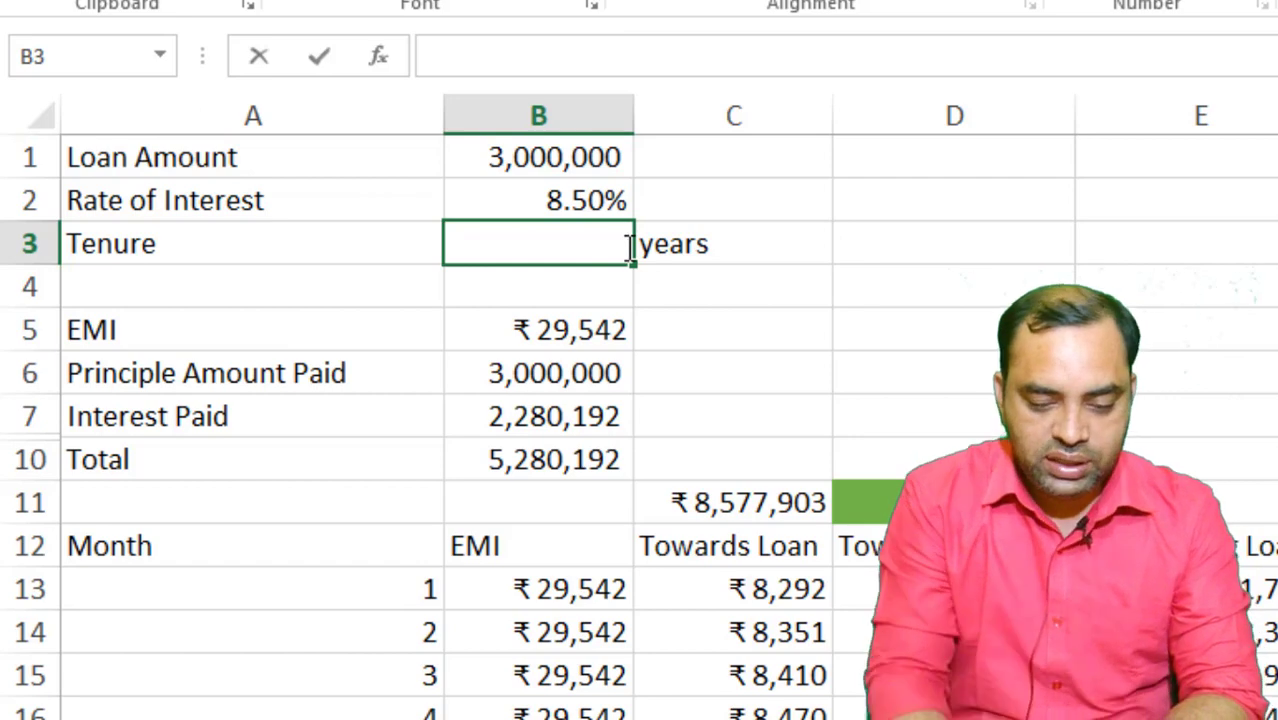
pyautogui.write('20')
pyautogui.click(742, 375)
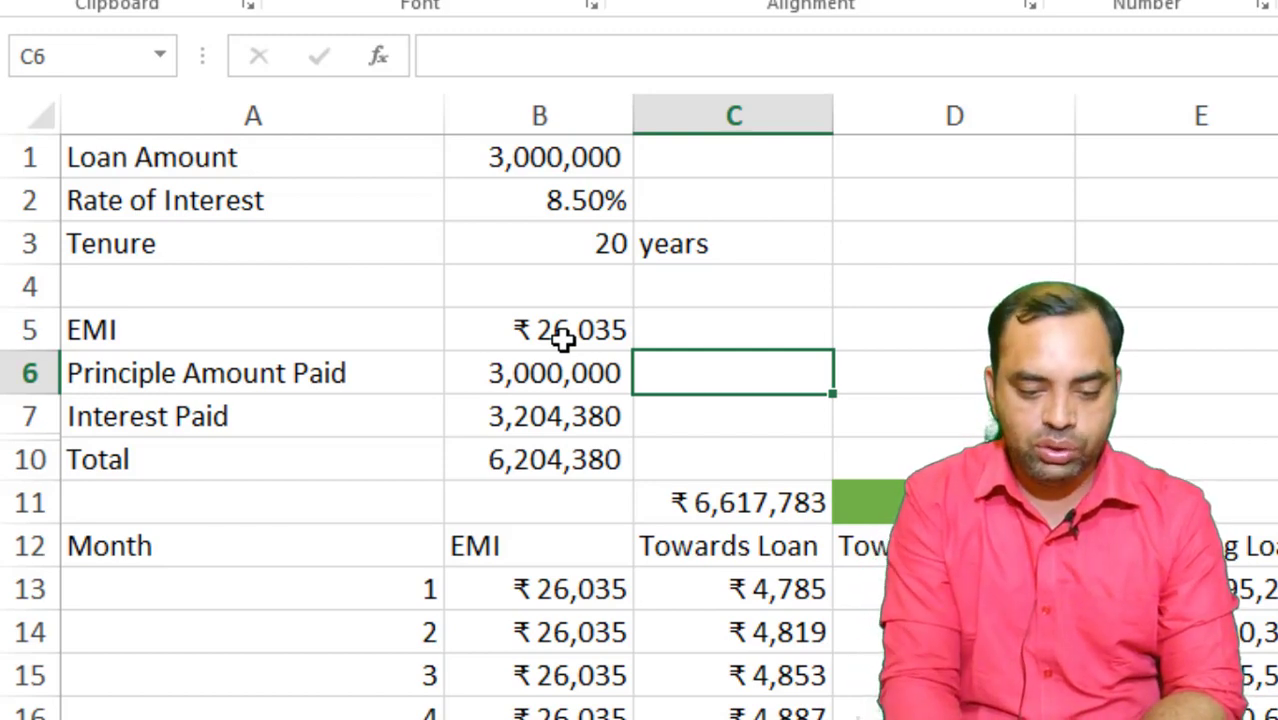
# Step: Review the tenure, the EMI and the interest paid in the loan summary
pyautogui.click(618, 245)
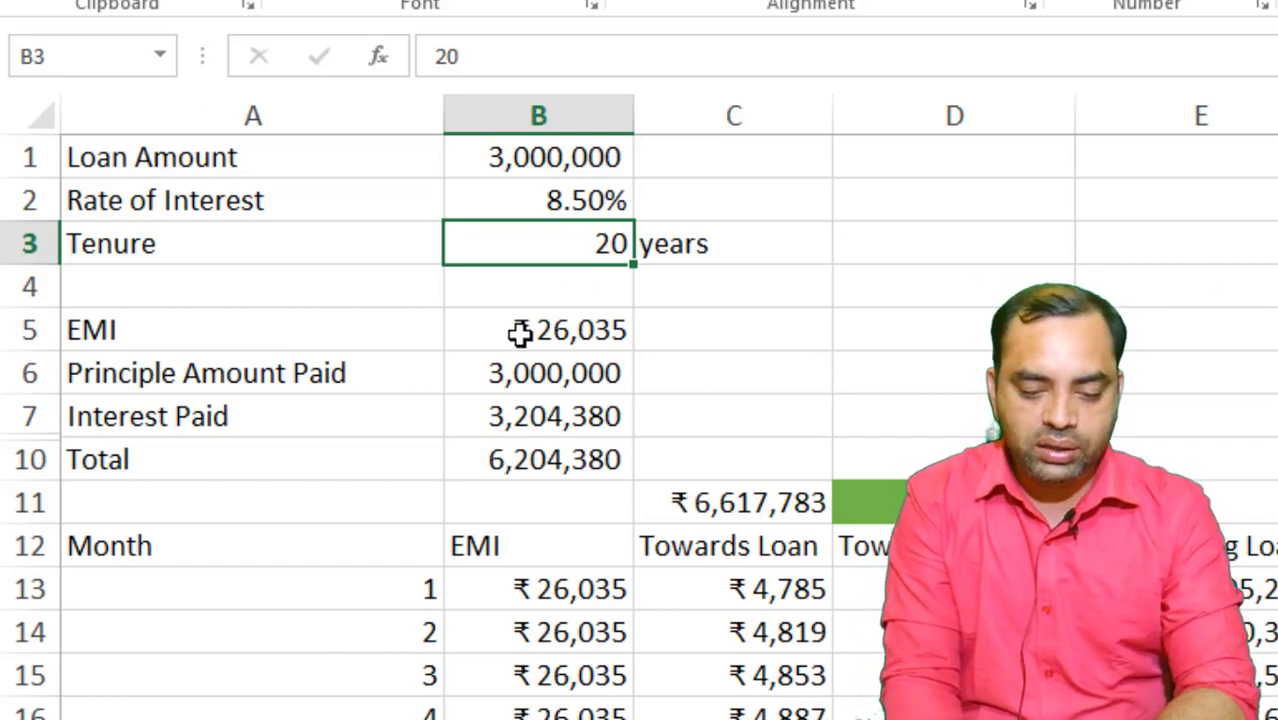
pyautogui.click(554, 344)
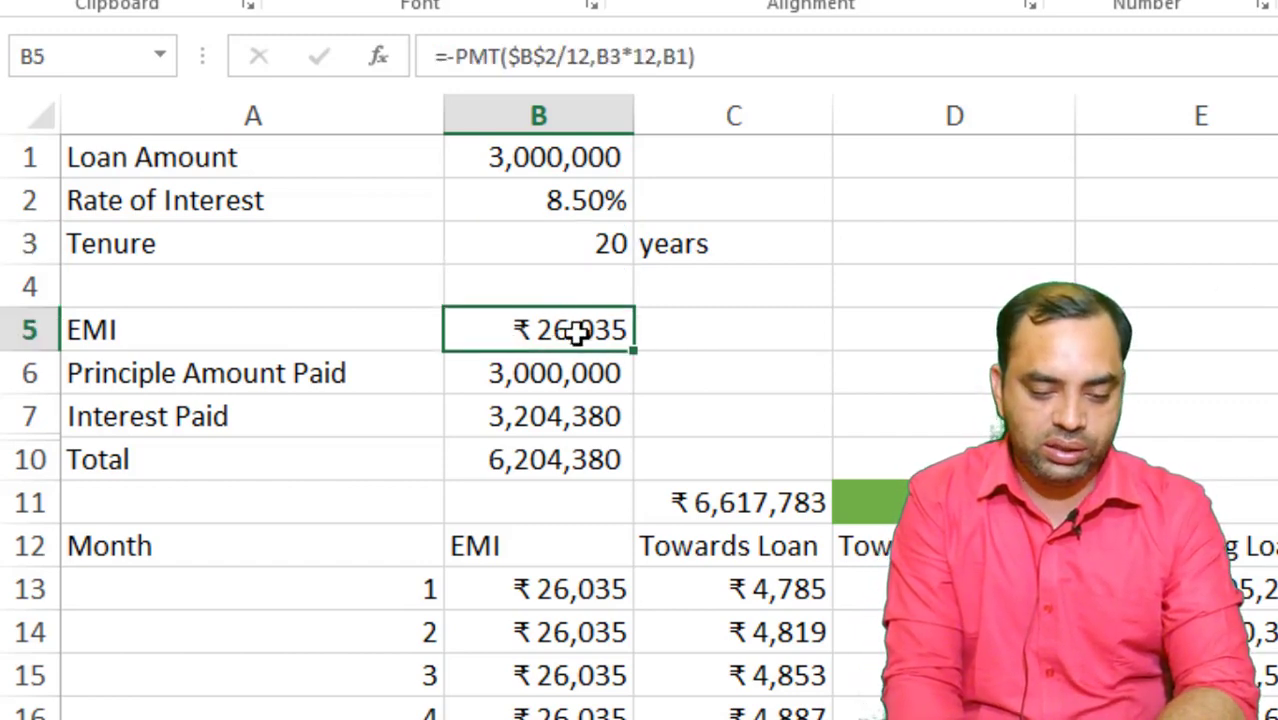
pyautogui.click(528, 415)
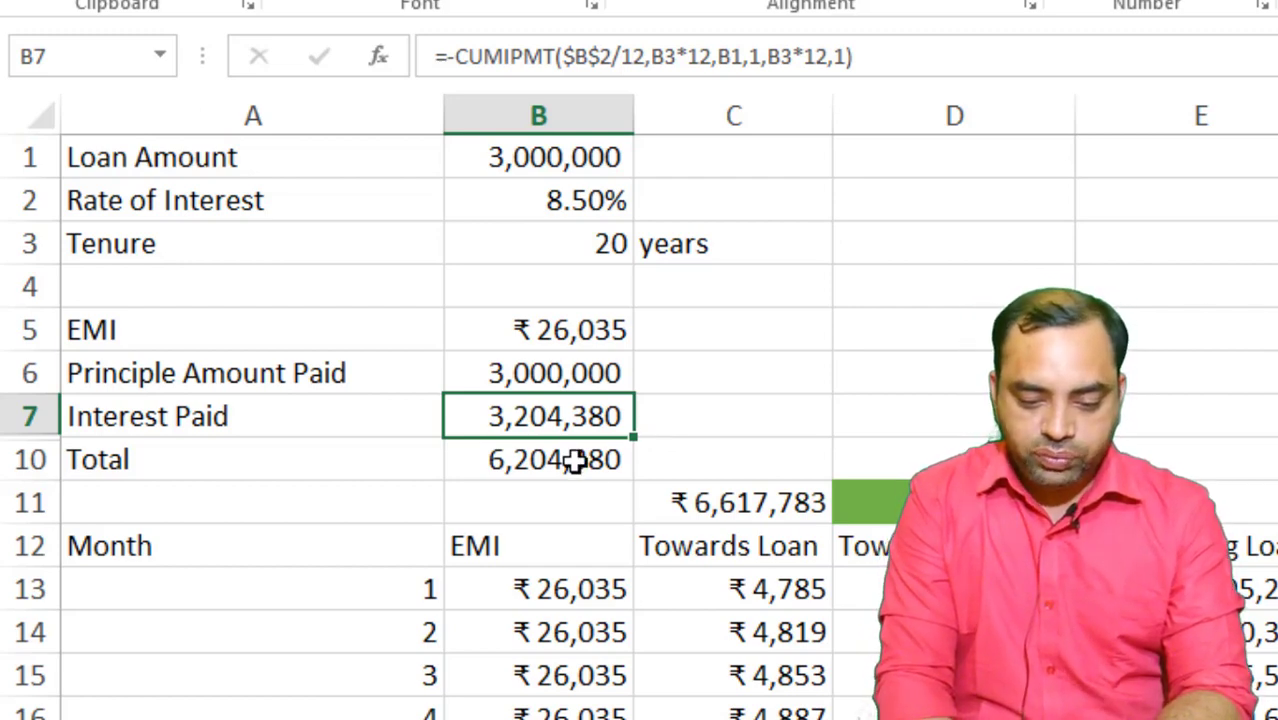
# Step: Examine how the EMI splits between Towards Loan and Towards Interest for months 1 and 2 of the schedule
pyautogui.click(583, 590)
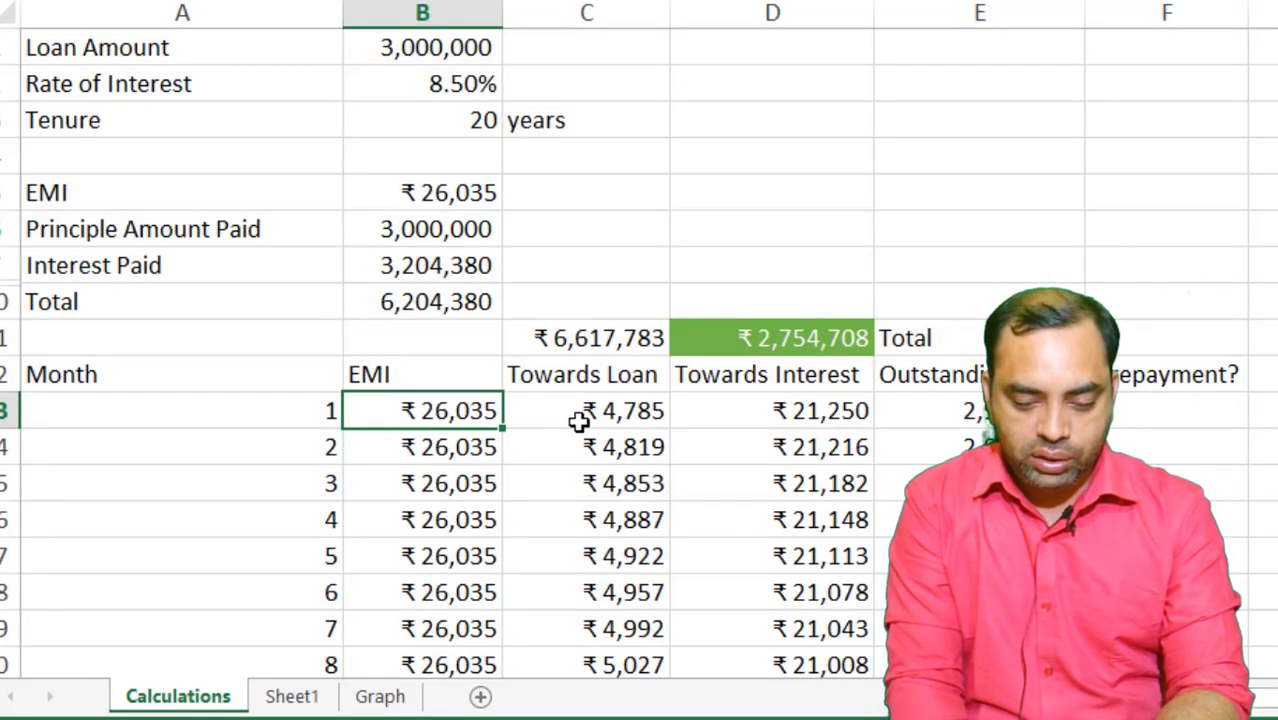
pyautogui.click(596, 374)
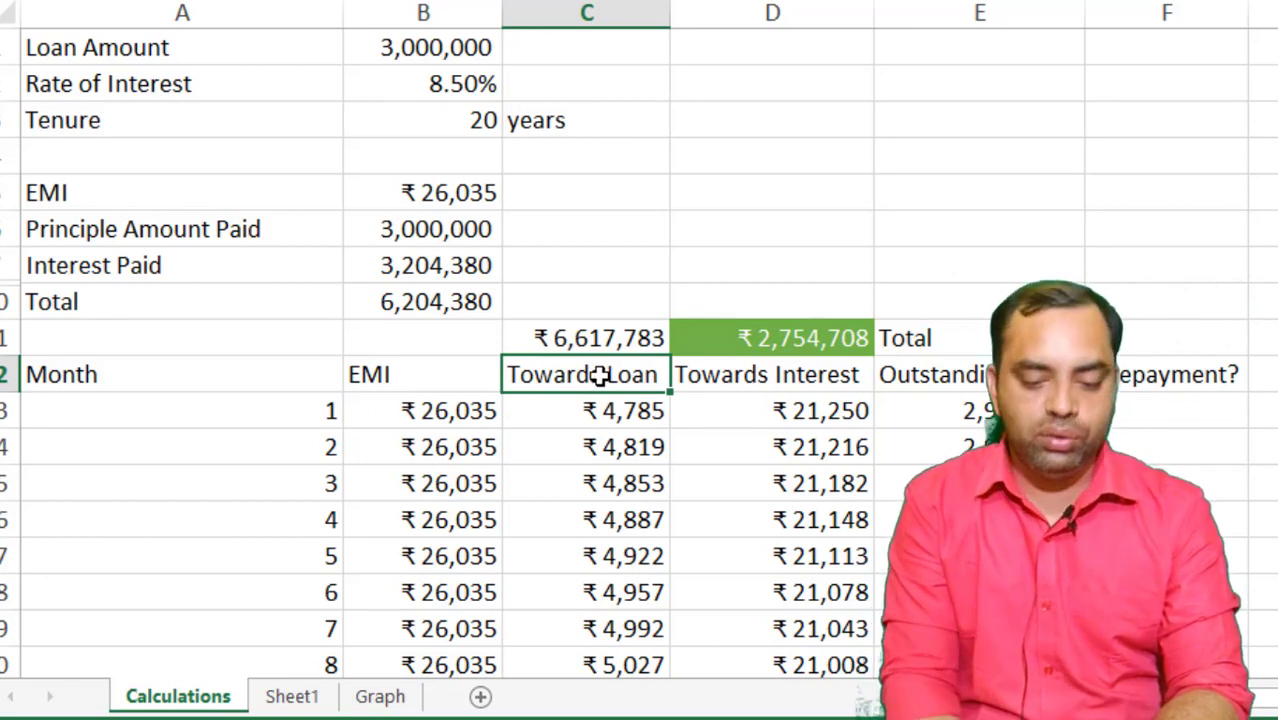
pyautogui.click(630, 416)
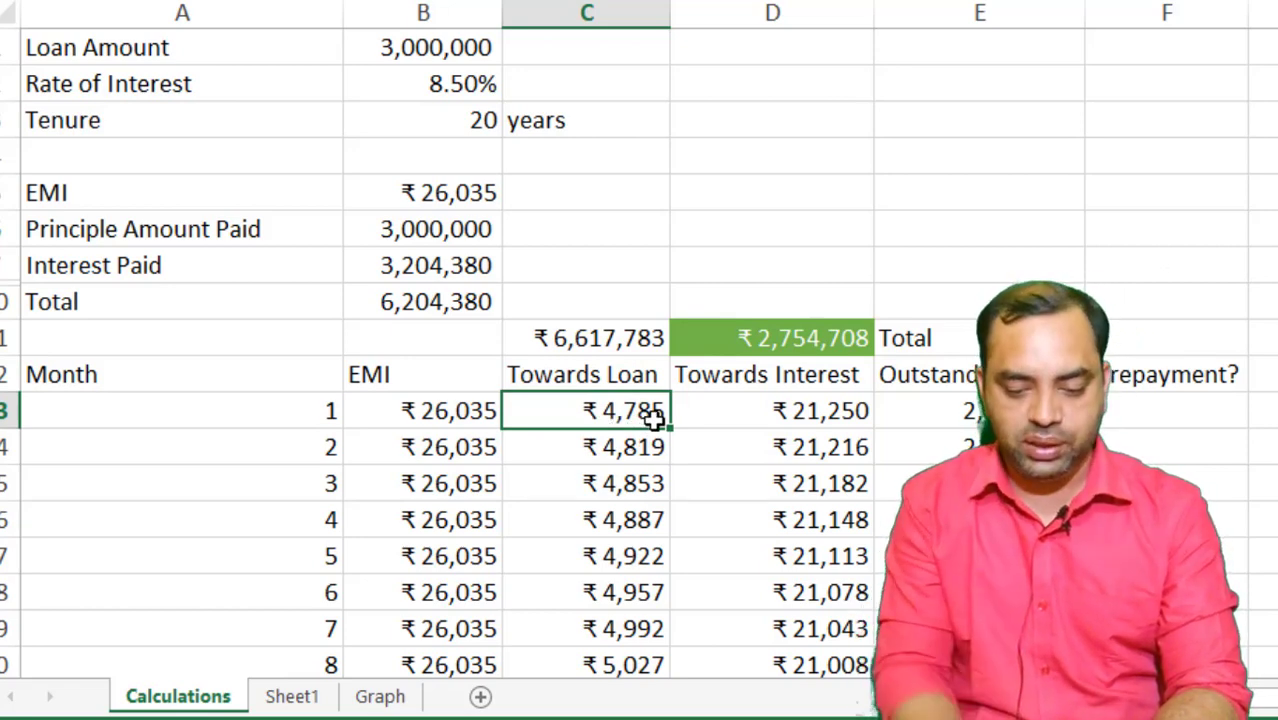
pyautogui.click(800, 414)
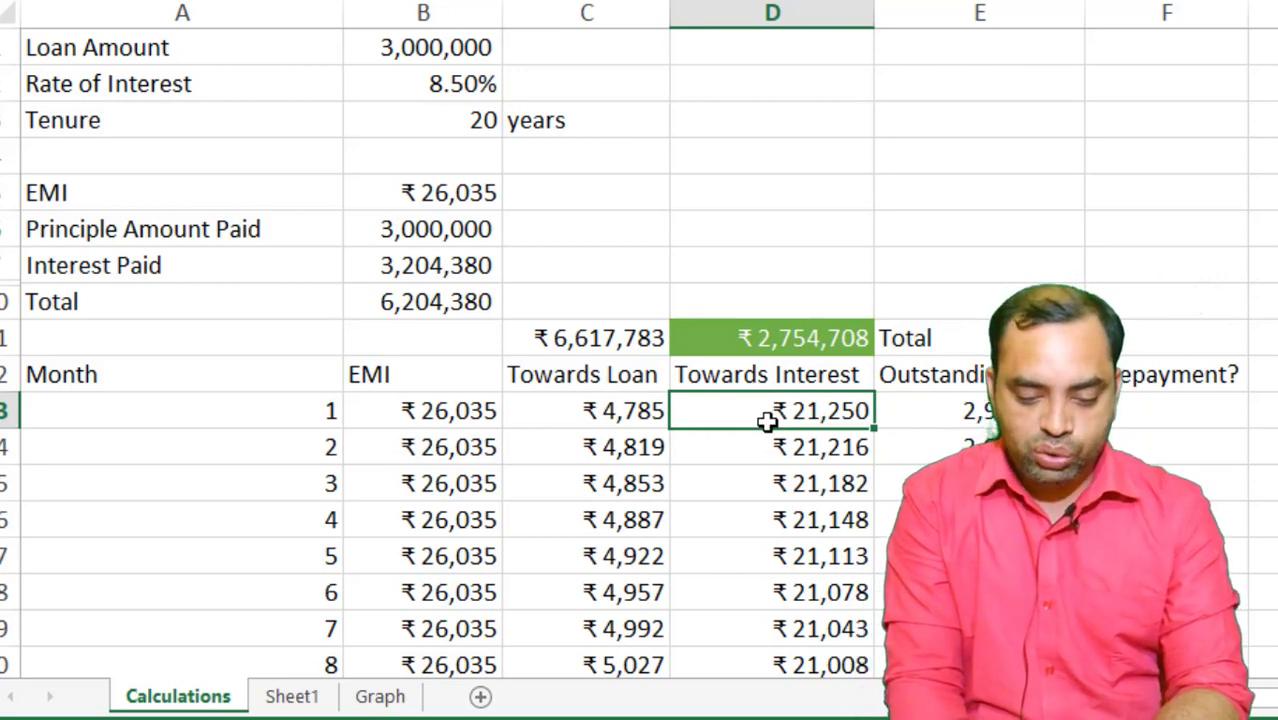
pyautogui.click(630, 452)
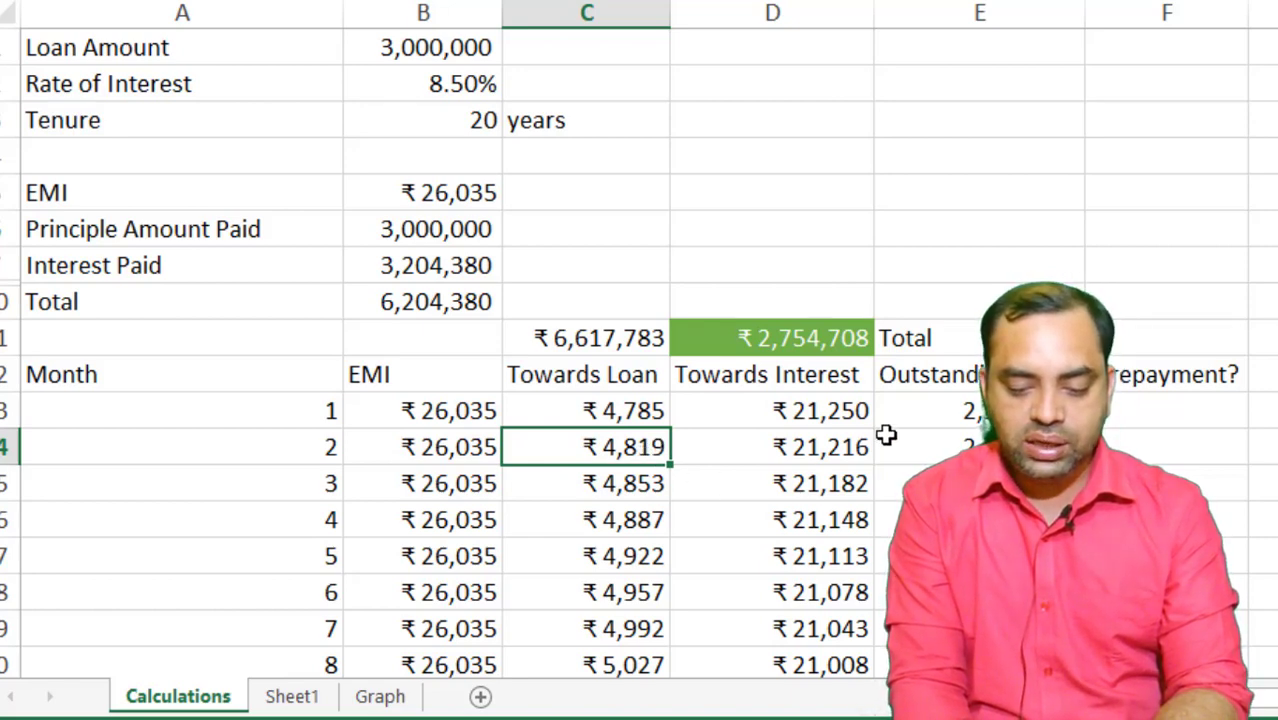
pyautogui.click(858, 446)
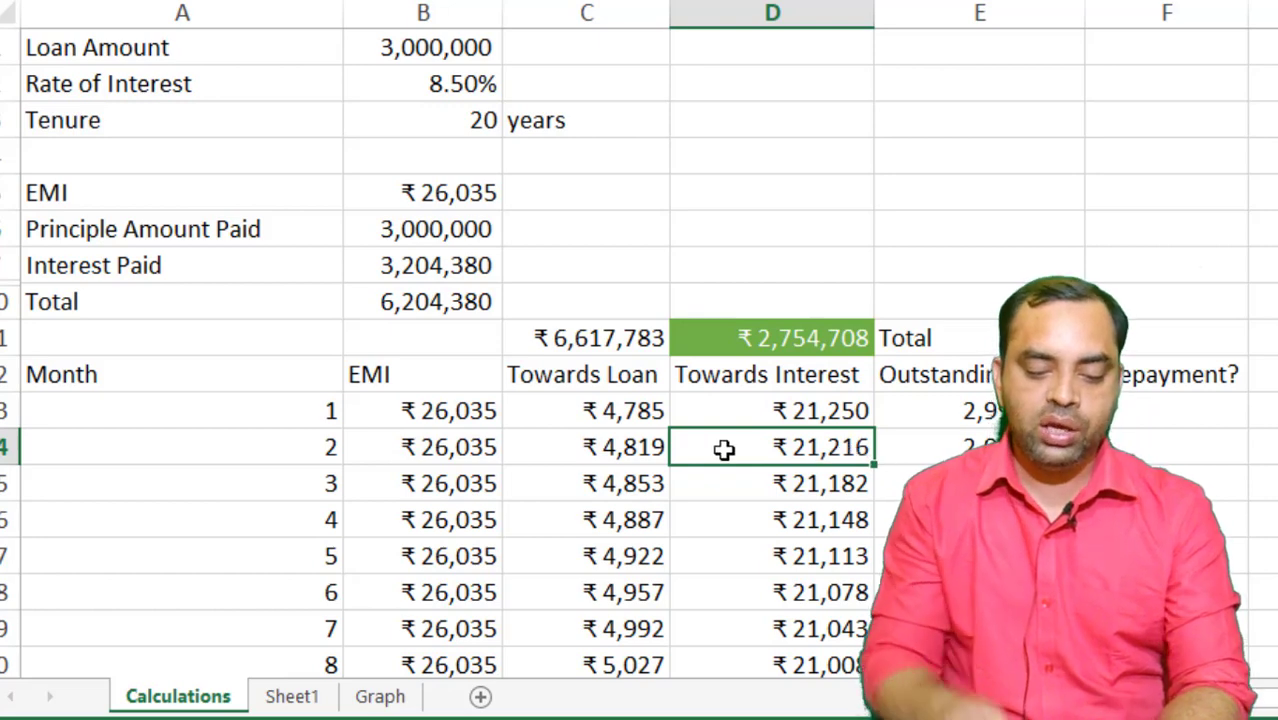
pyautogui.click(638, 447)
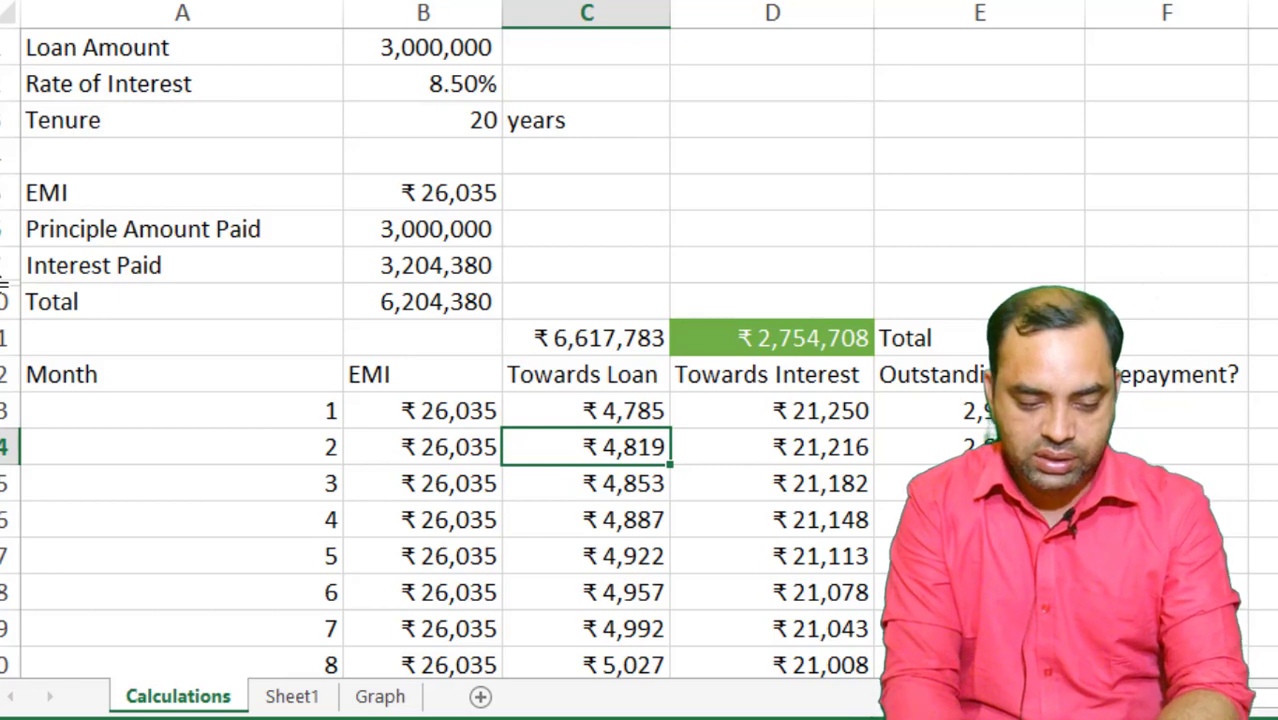
# Step: Unhide rows 8 and 9 between Interest Paid and Total, and compare the extra EMI setting with the EMI amount
pyautogui.moveTo(4, 285); pyautogui.dragTo(4, 316)
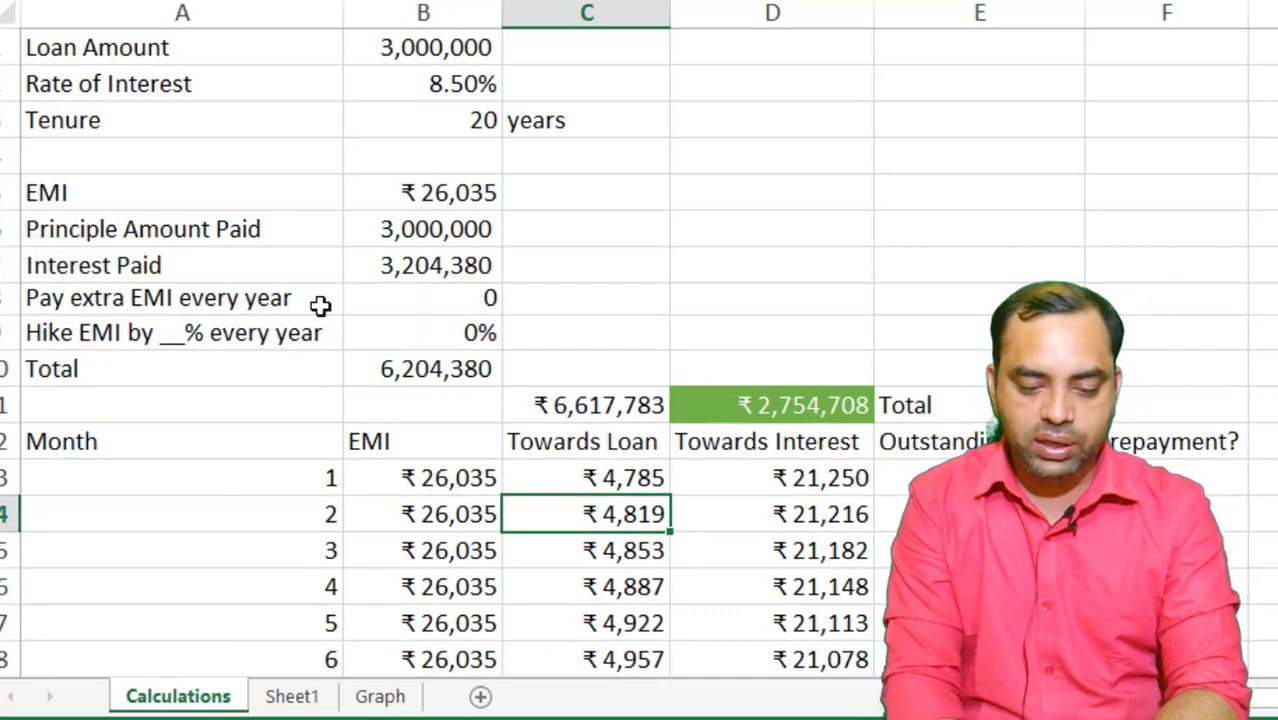
pyautogui.click(464, 300)
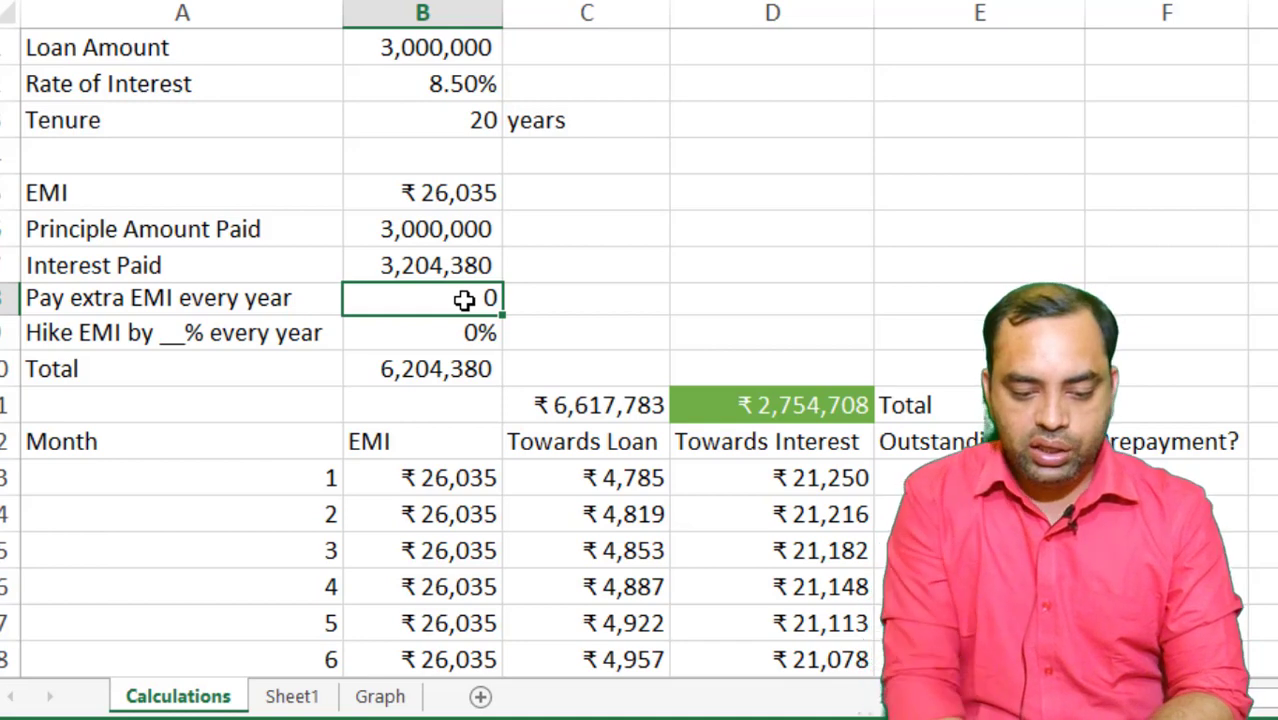
pyautogui.click(455, 196)
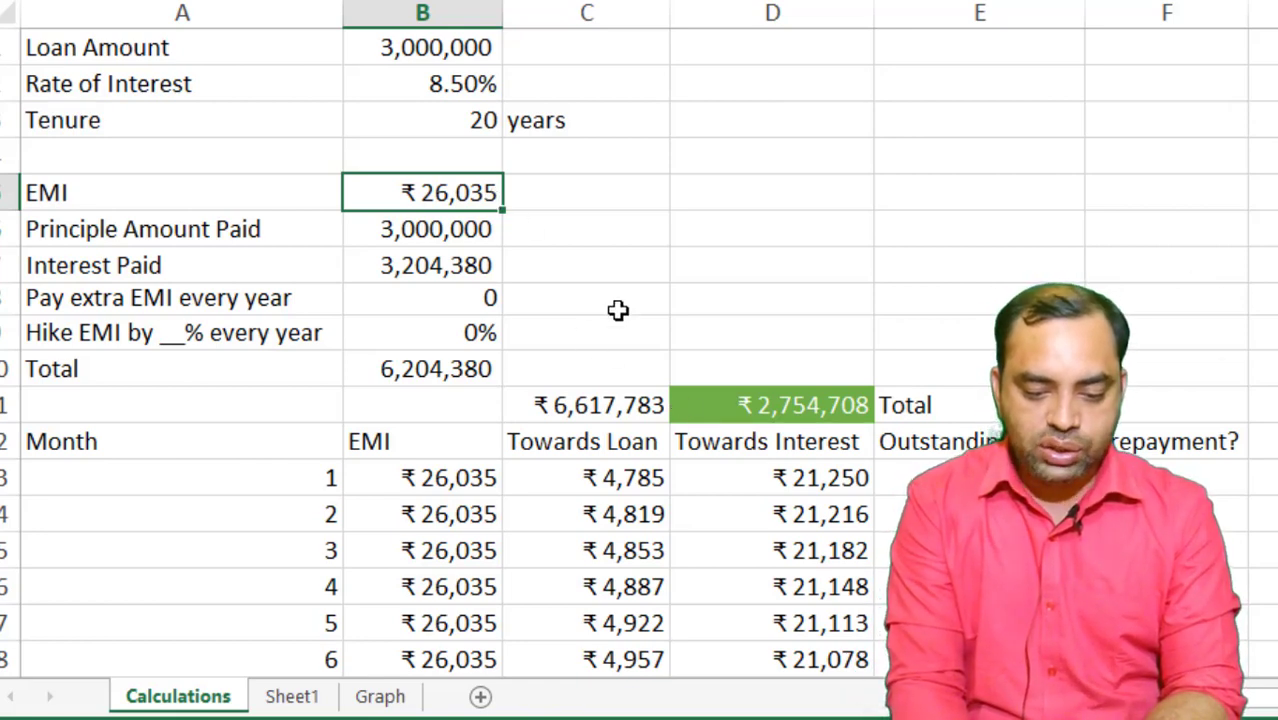
# Step: Set Pay extra EMI every year to 1
pyautogui.click(496, 299)
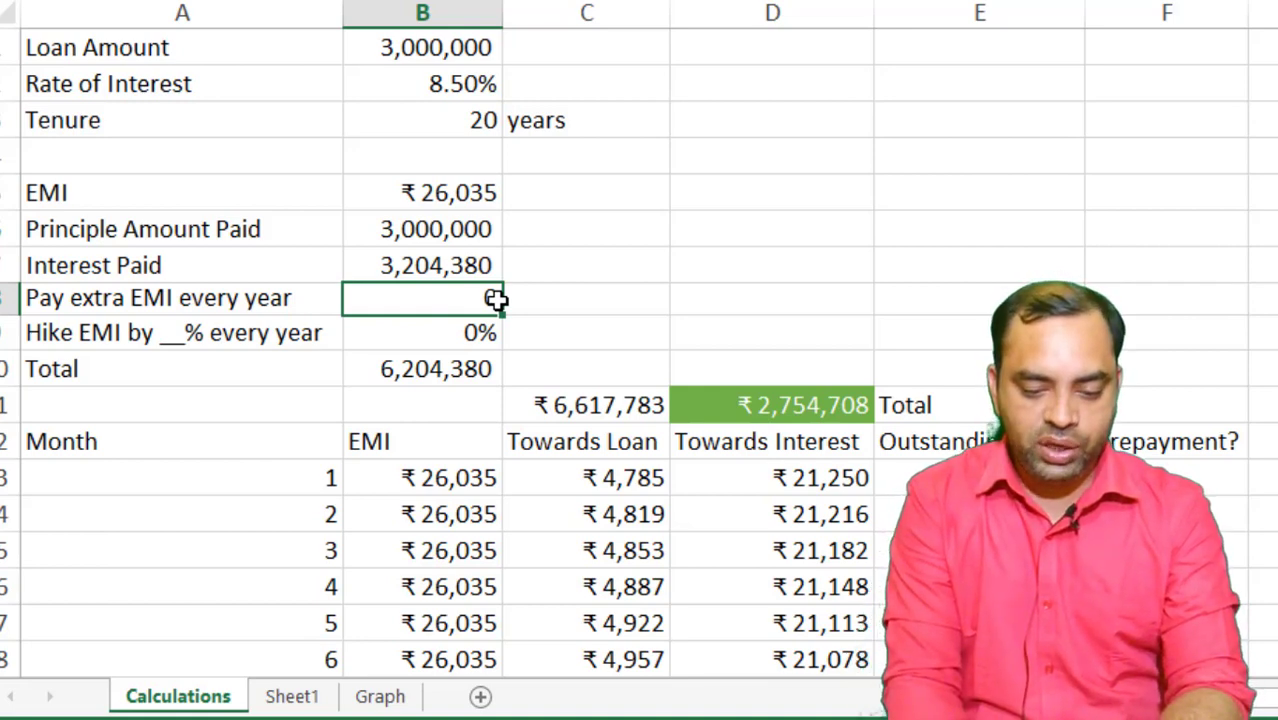
pyautogui.doubleClick(494, 298)
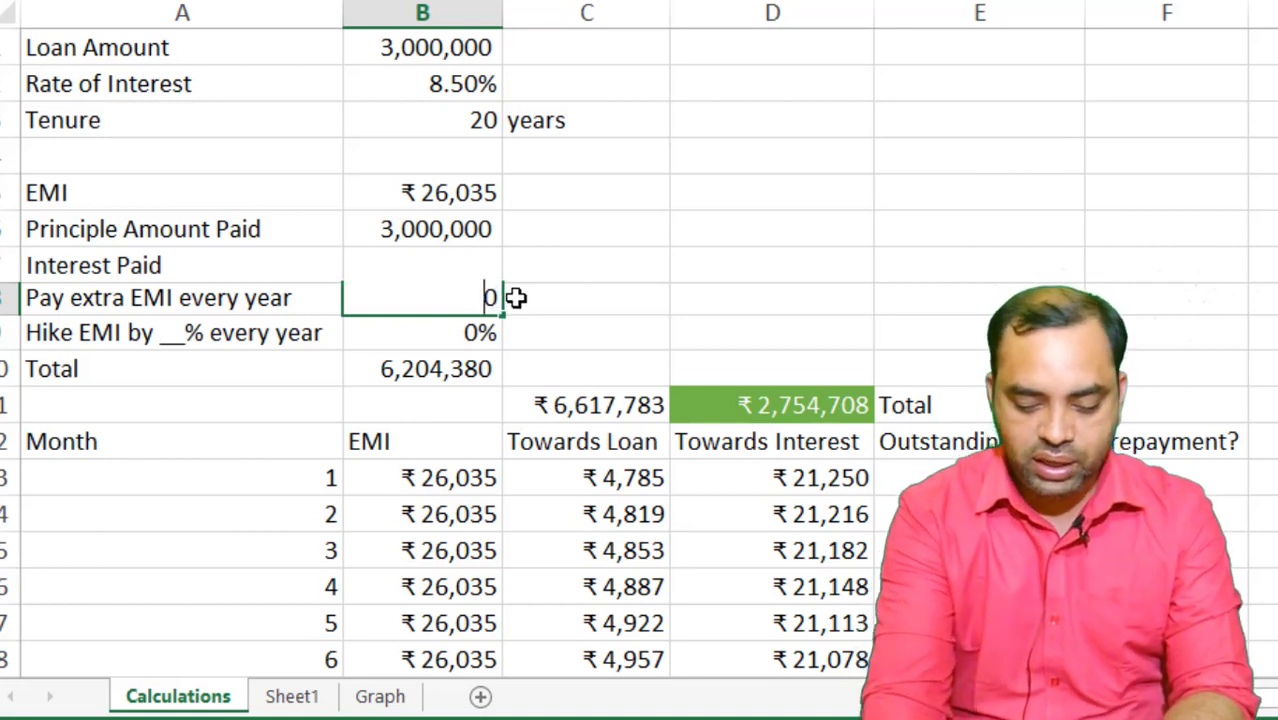
pyautogui.press('BackSpace')
pyautogui.write('1')
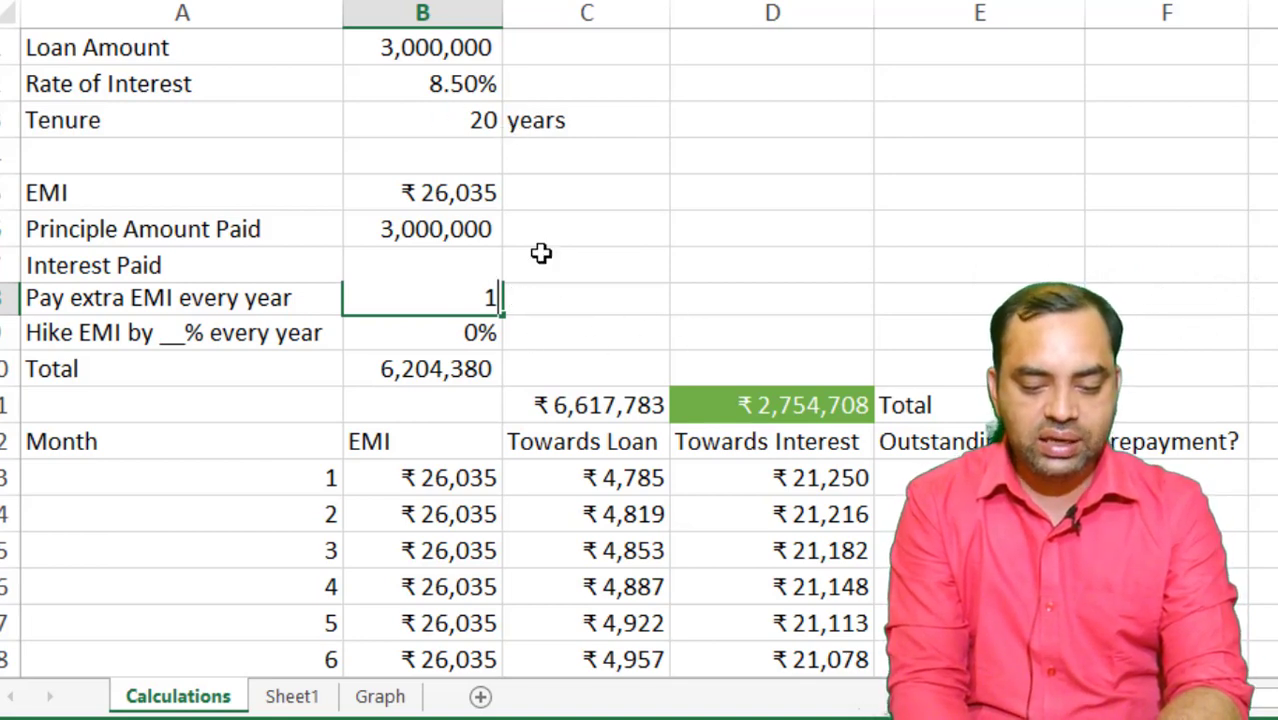
pyautogui.click(659, 300)
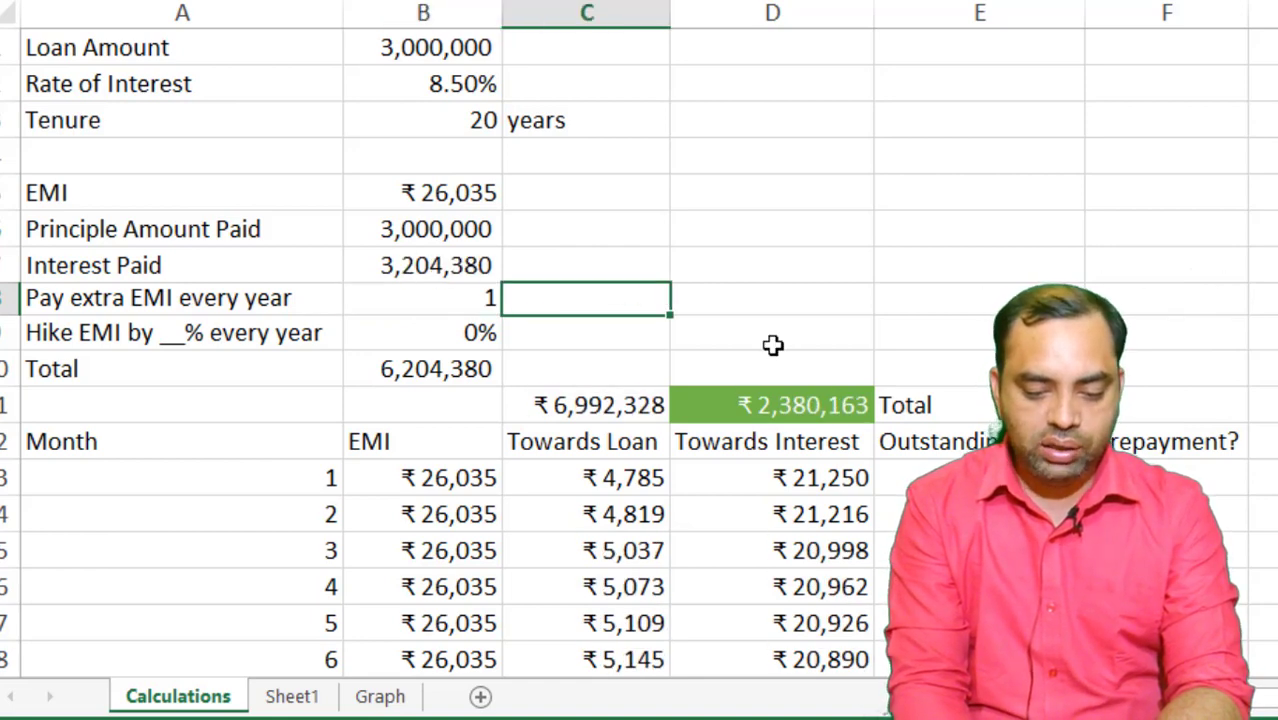
# Step: Check the total Towards Interest cell against the tenure and the extra EMI setting
pyautogui.click(768, 406)
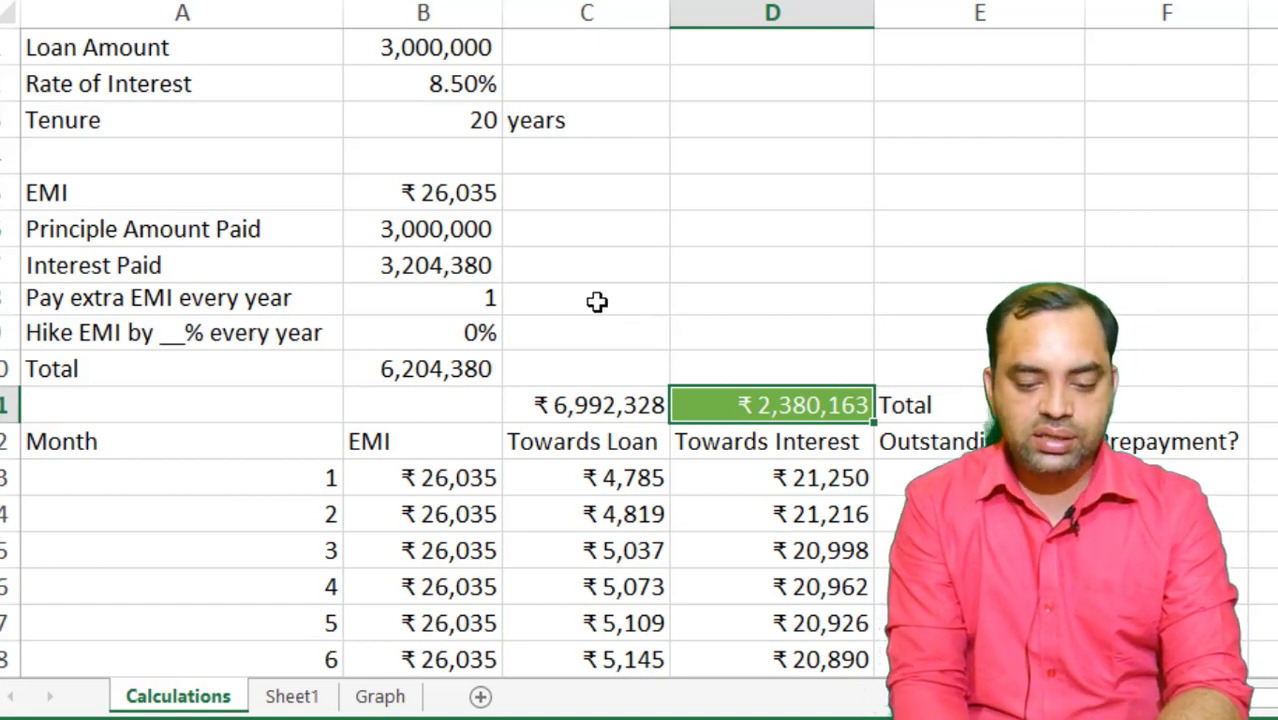
pyautogui.click(481, 120)
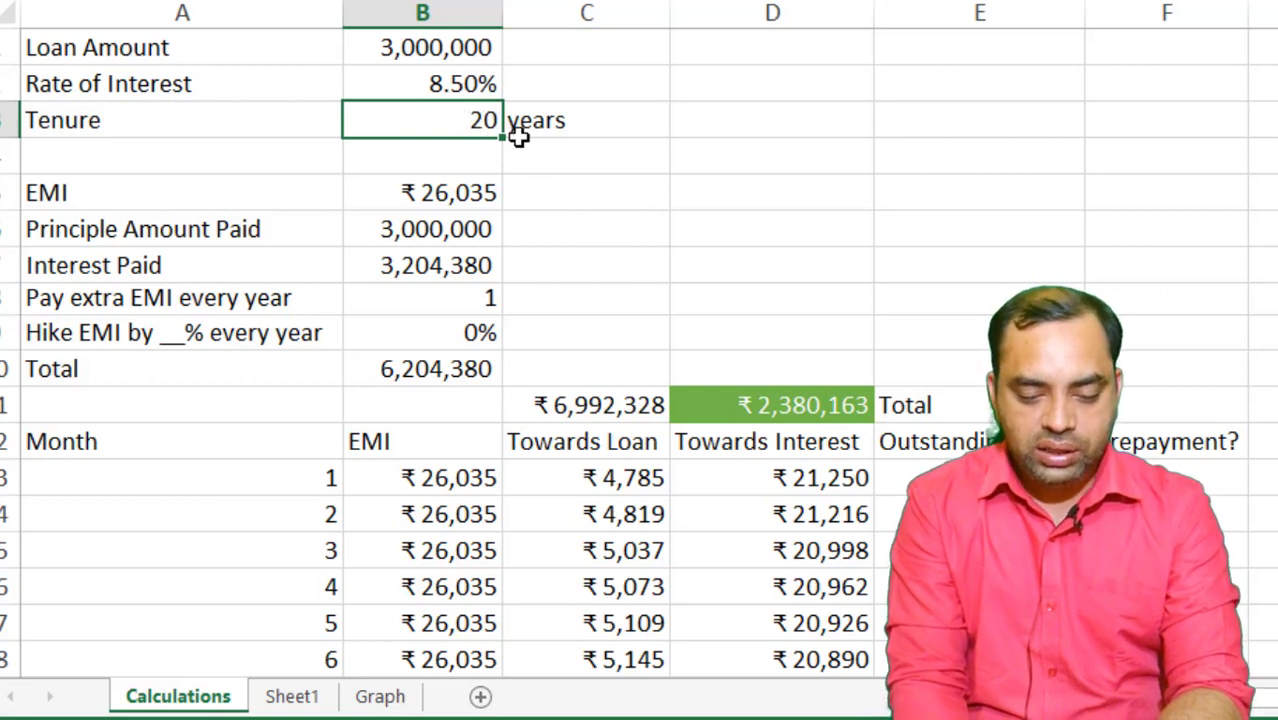
pyautogui.click(478, 299)
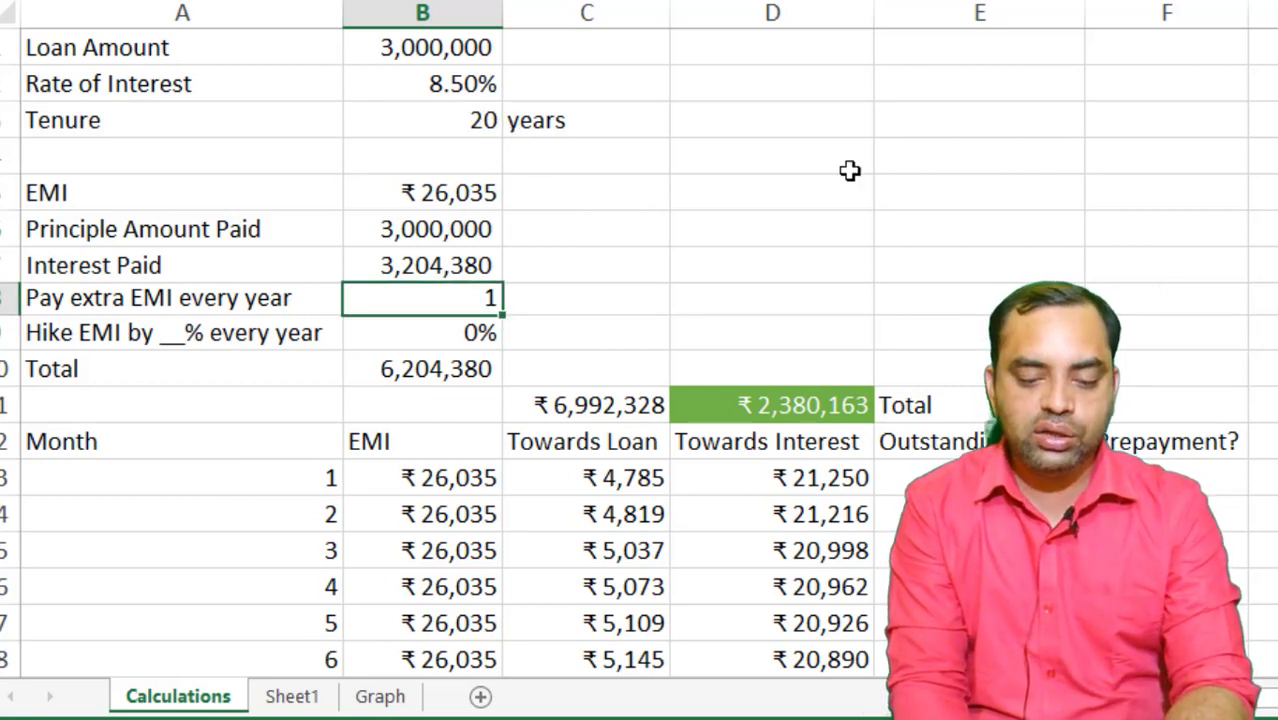
pyautogui.click(491, 121)
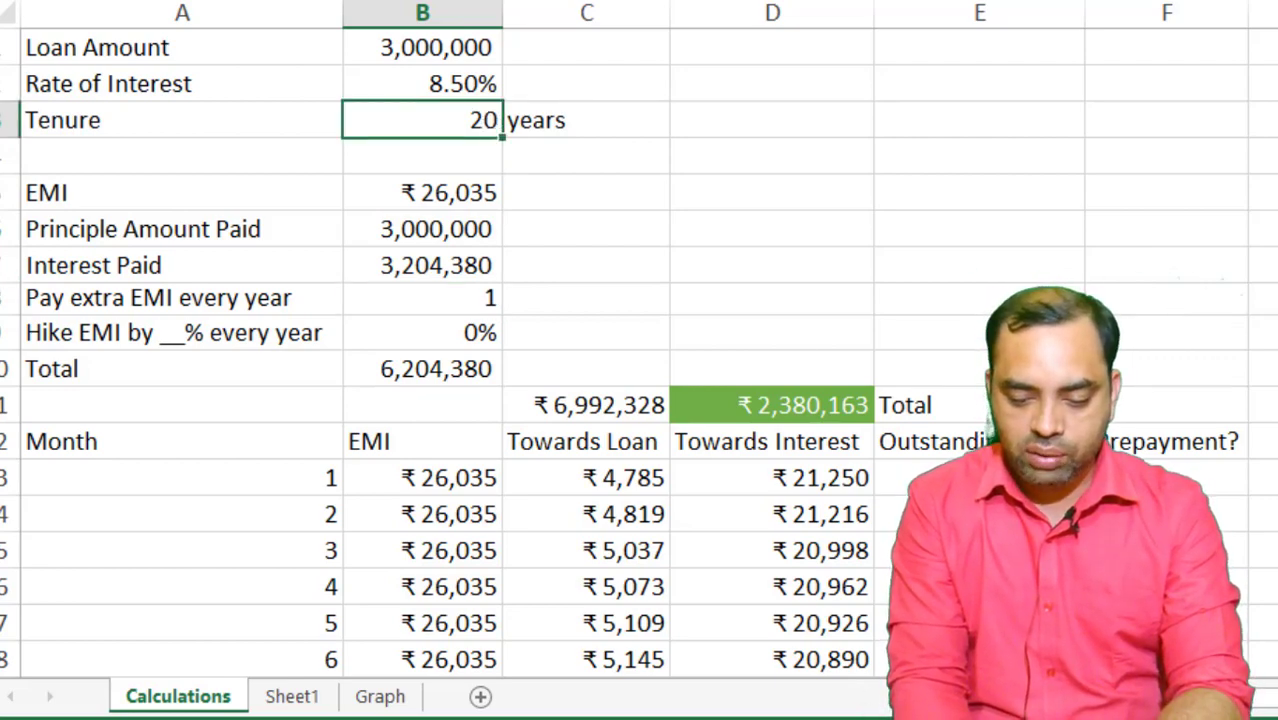
# Step: Find the month in the repayment schedule in which the interest payments end and the loan is paid off
pyautogui.scroll(-20, 640, 350)
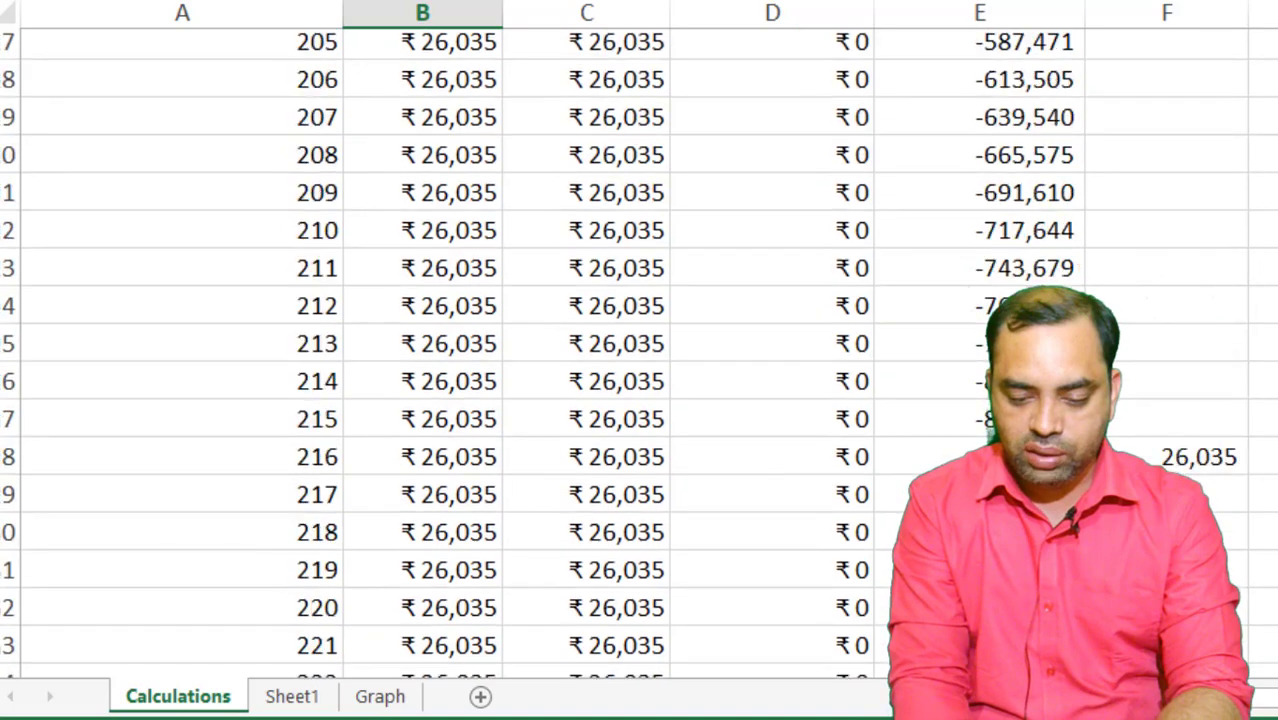
pyautogui.scroll(13, 640, 350)
pyautogui.scroll(-3, 640, 350)
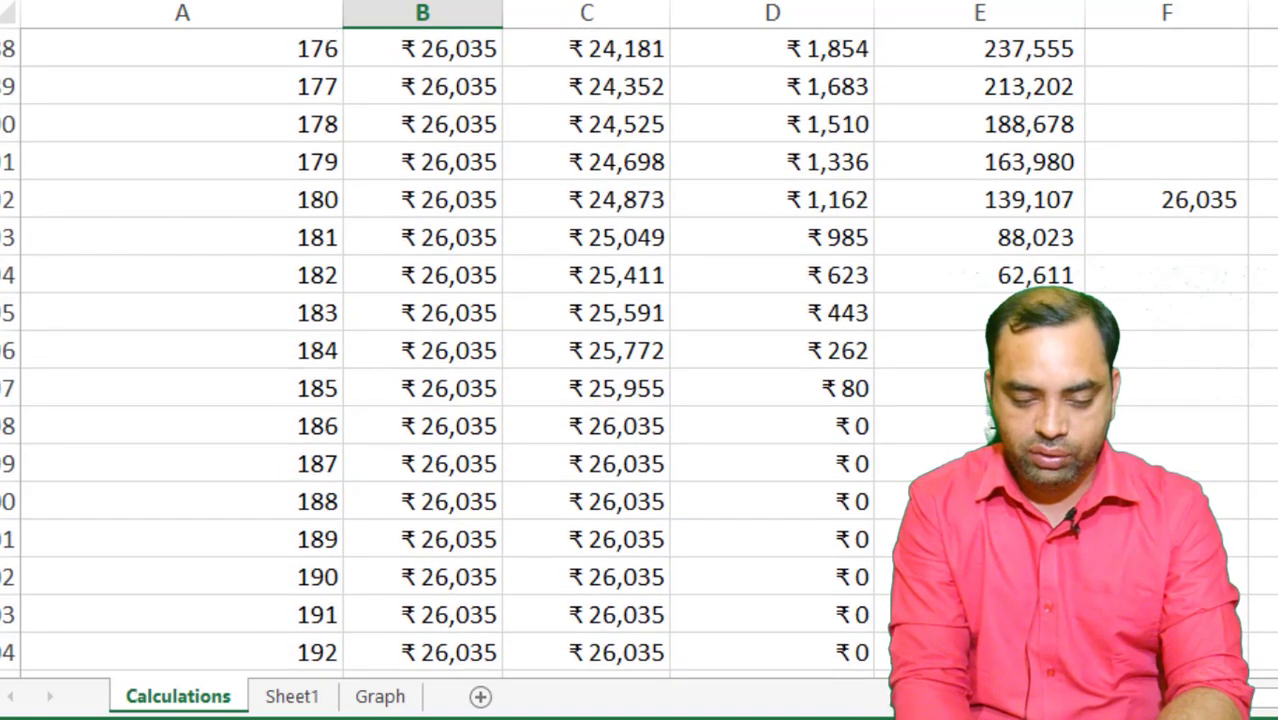
pyautogui.click(910, 388)
pyautogui.click(298, 392)
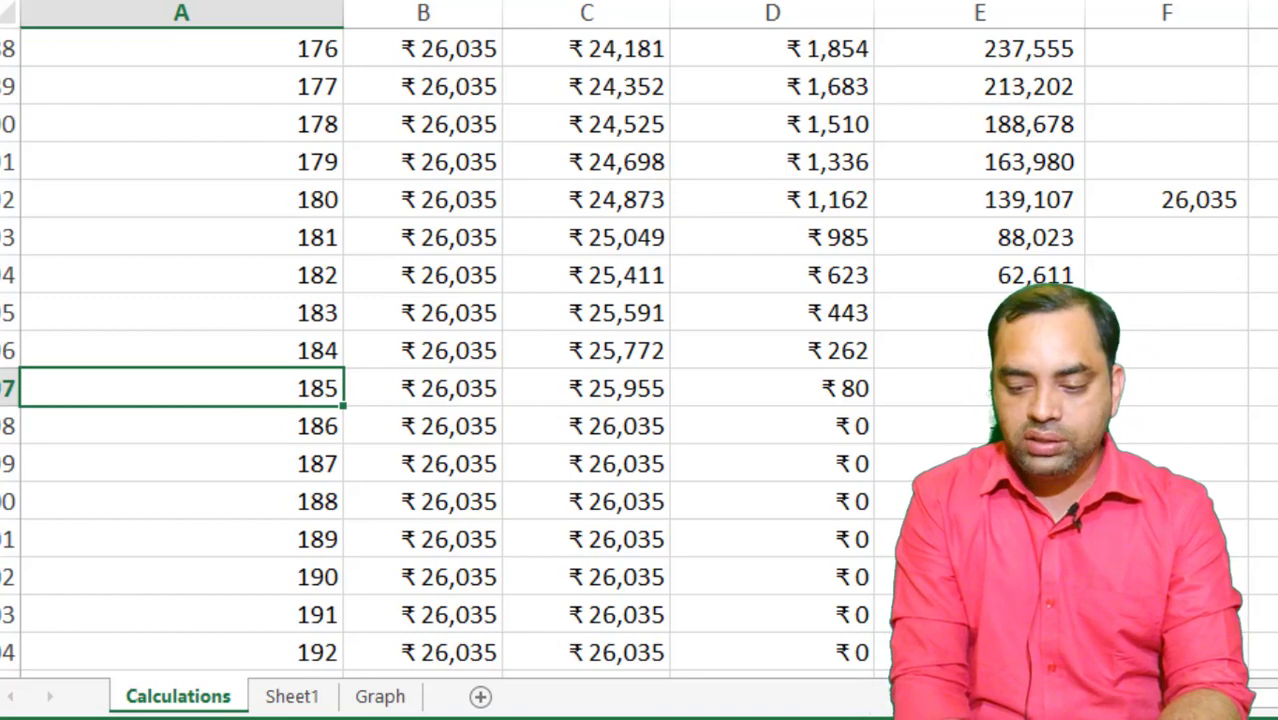
# Step: Set Hike EMI by __% every year to 5%
pyautogui.scroll(20, 640, 350)
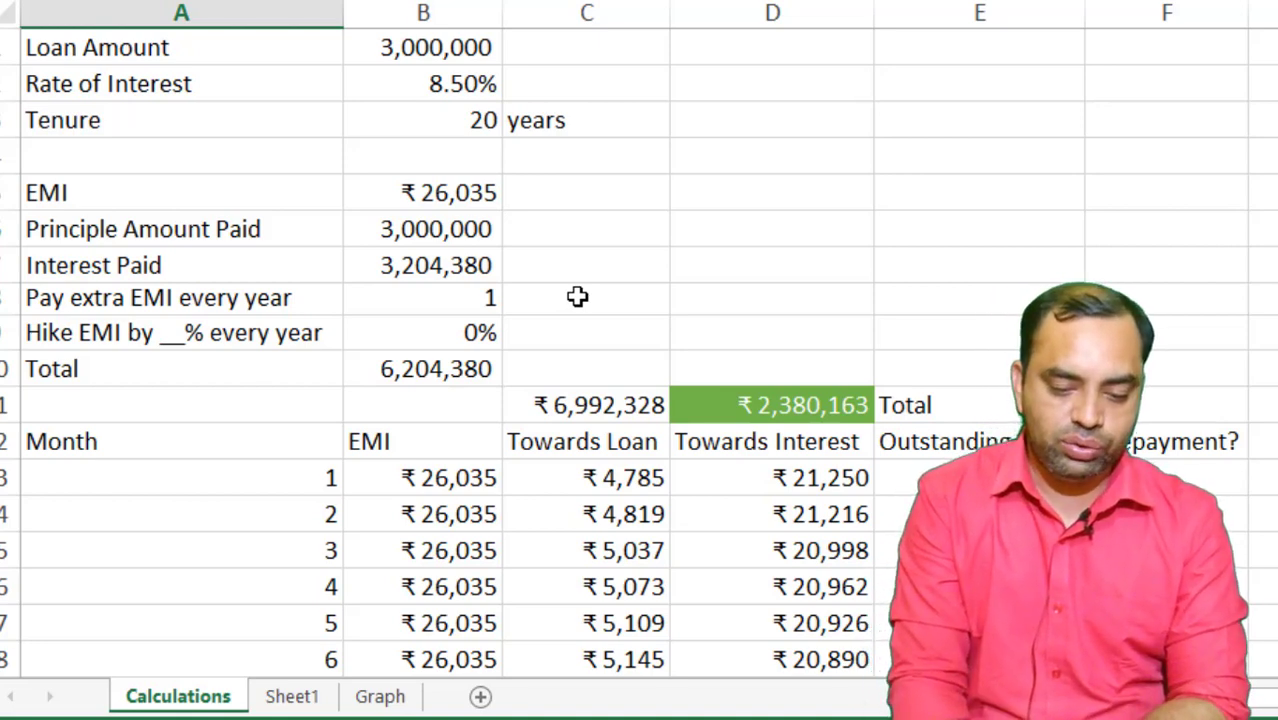
pyautogui.click(480, 333)
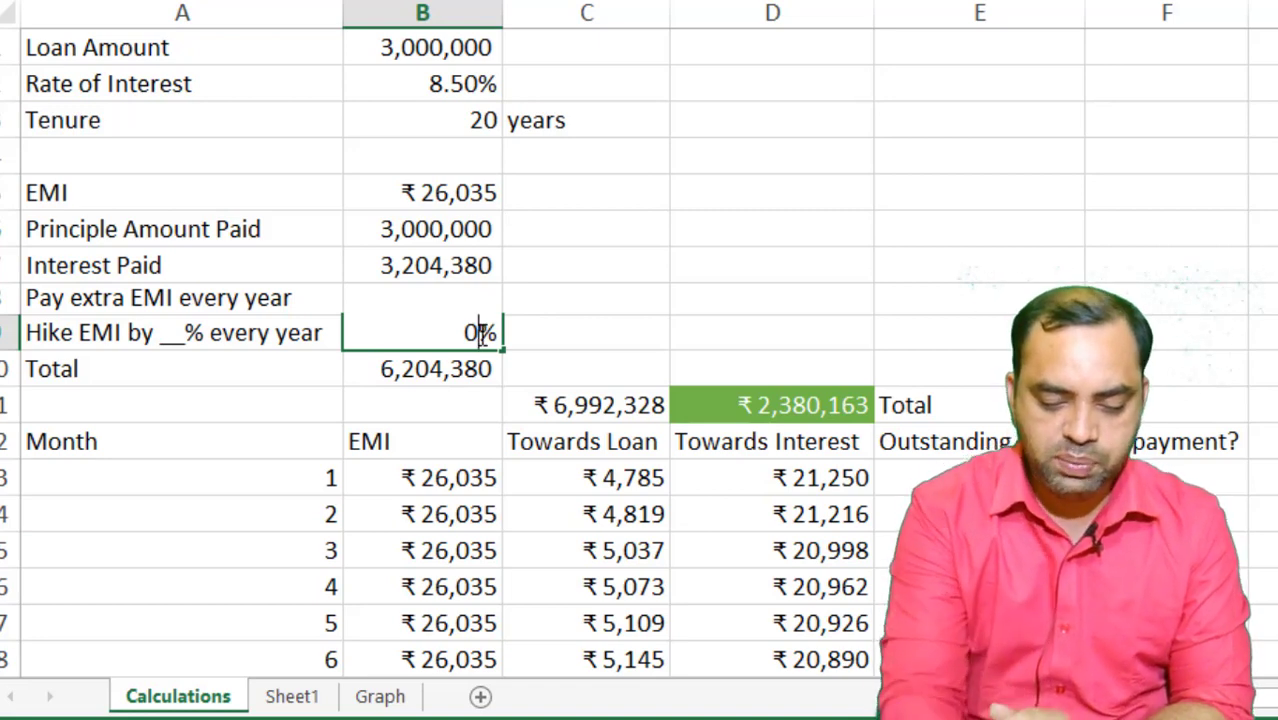
pyautogui.press('BackSpace')
pyautogui.write('5')
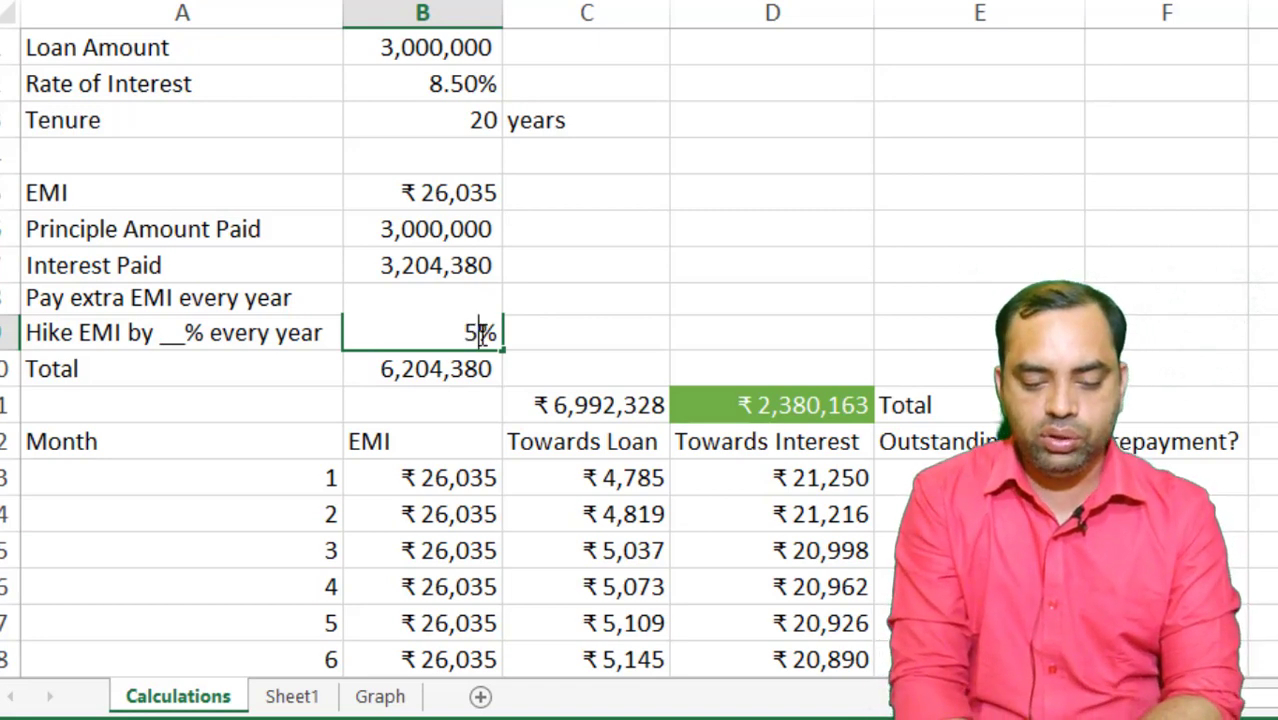
pyautogui.click(686, 347)
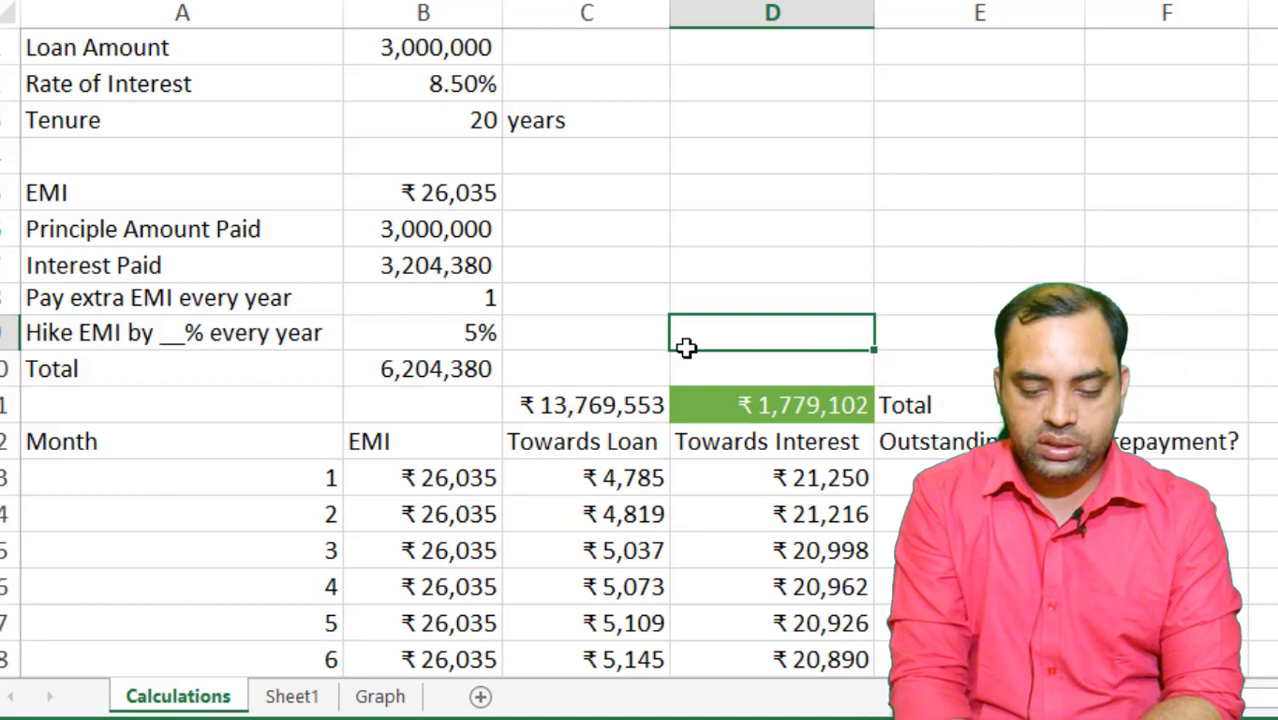
# Step: Compare the total Towards Interest cell with the original Interest Paid amount
pyautogui.click(803, 410)
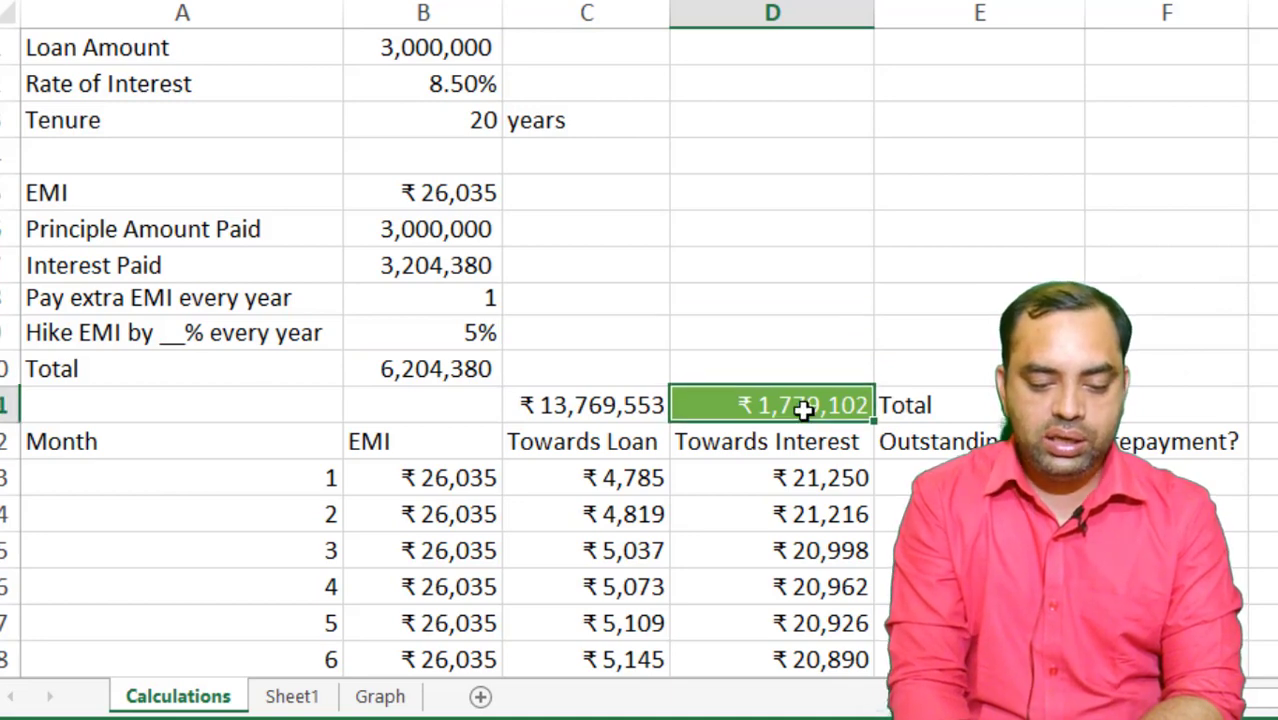
pyautogui.click(396, 264)
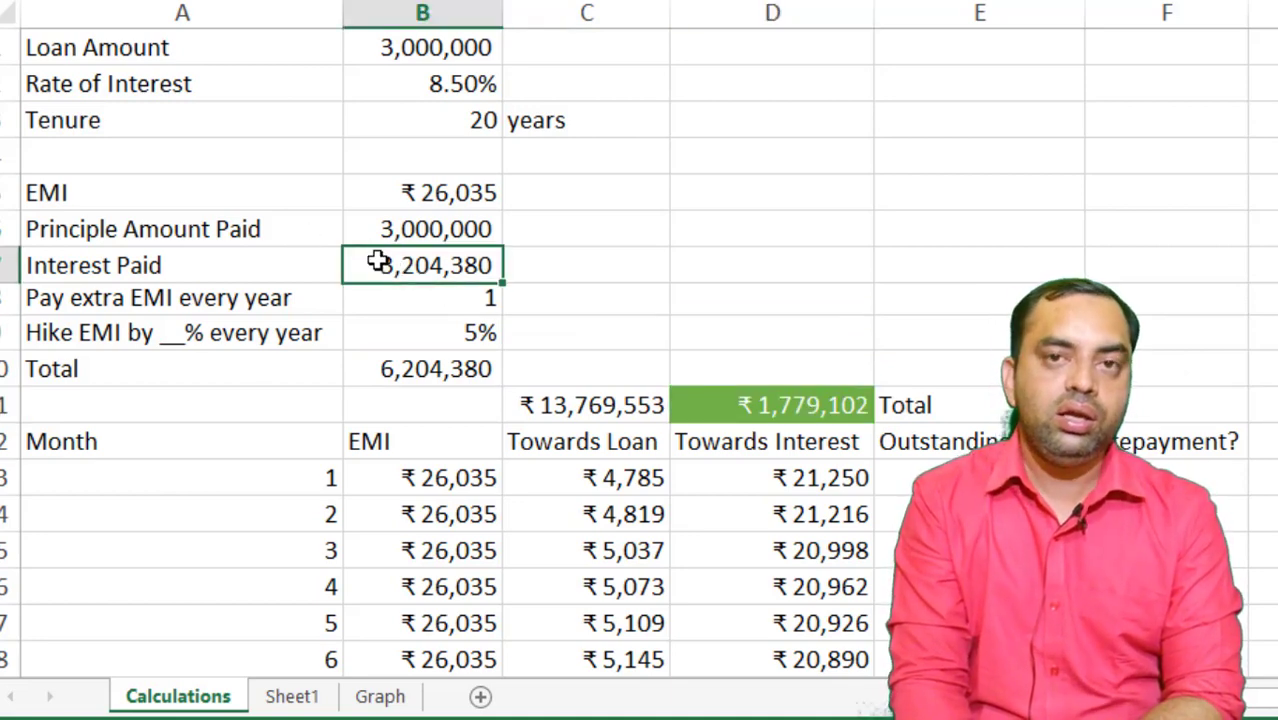
pyautogui.click(793, 408)
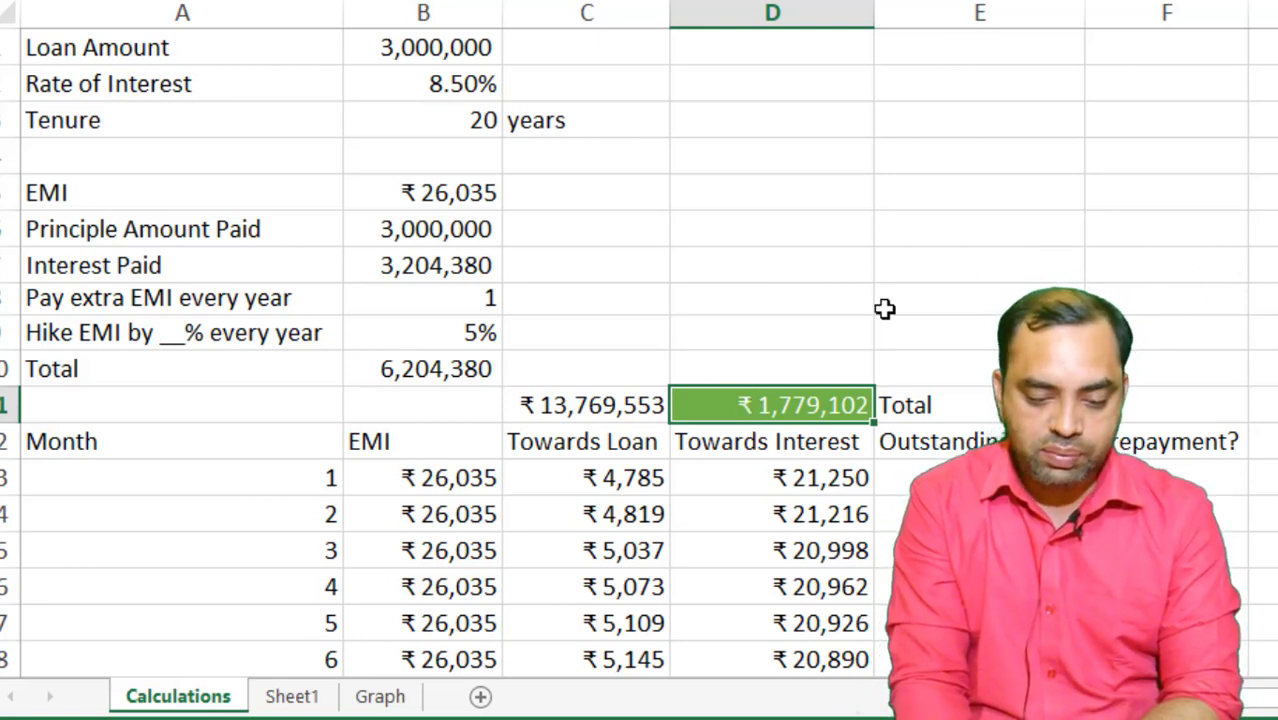
# Step: Check the schedule's first-year EMI, the extra repayment in month 12 and the hiked EMI in month 13
pyautogui.click(412, 480)
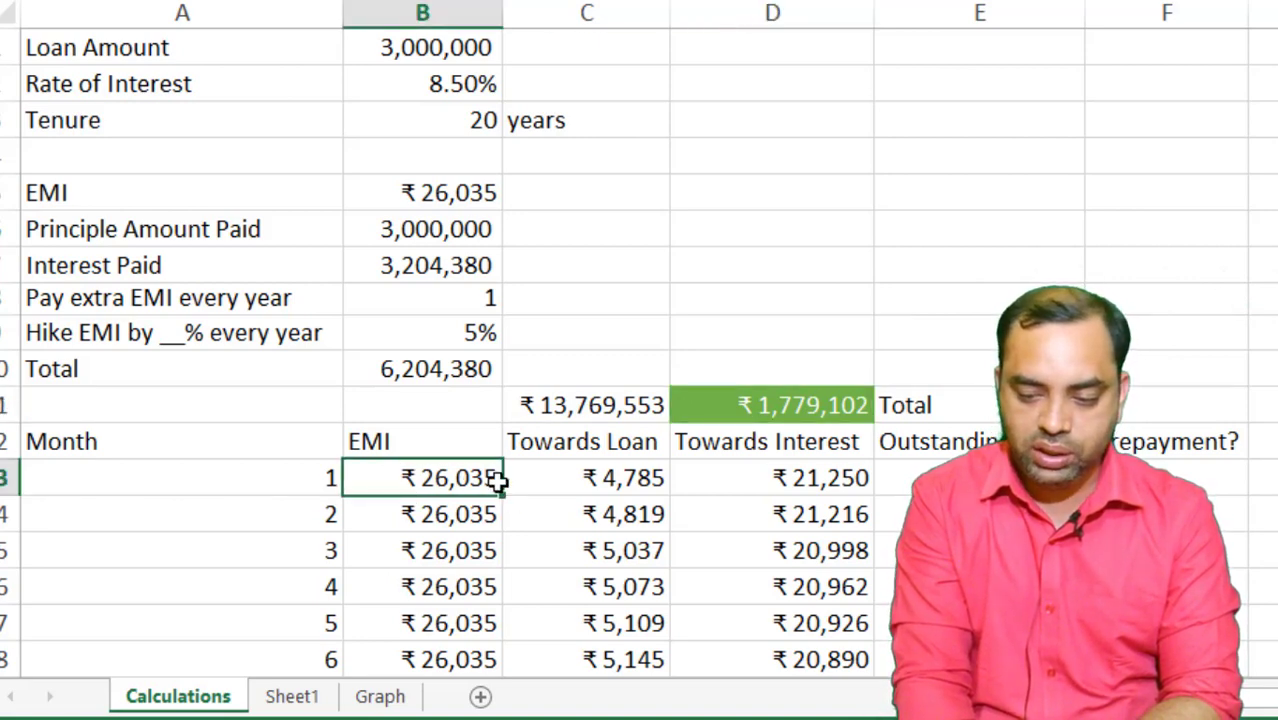
pyautogui.scroll(-4, 640, 350)
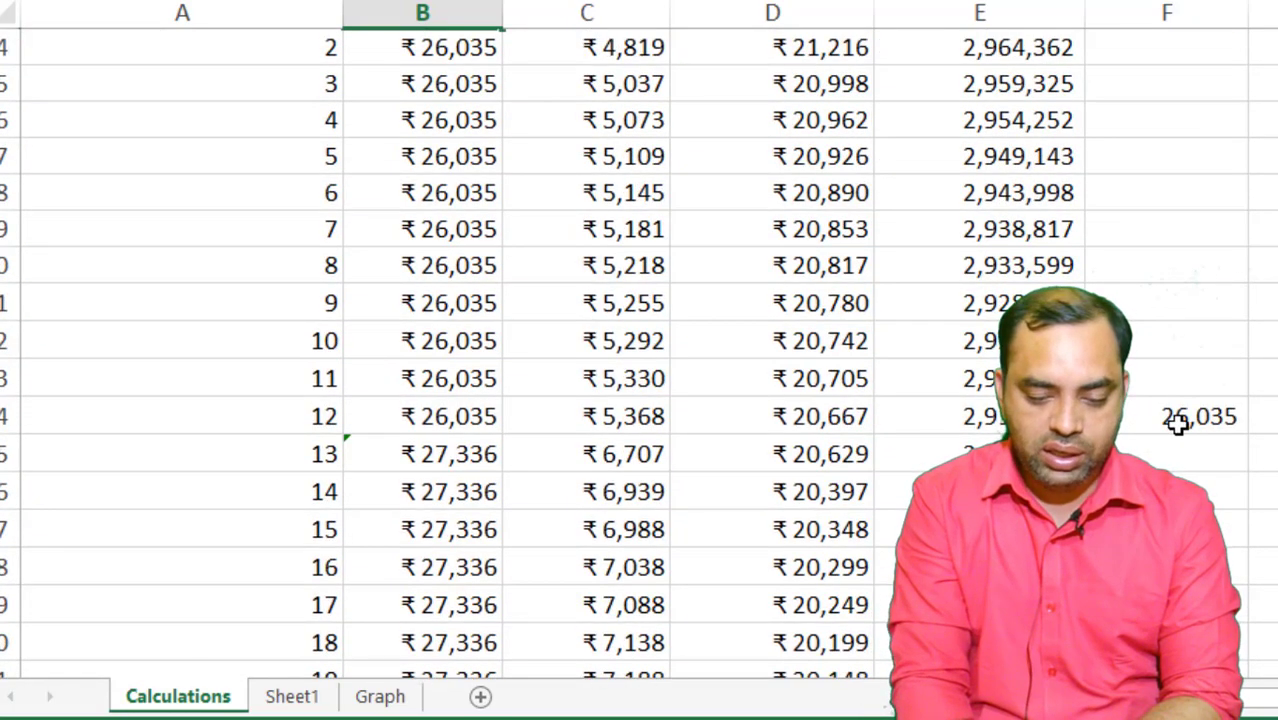
pyautogui.click(1177, 424)
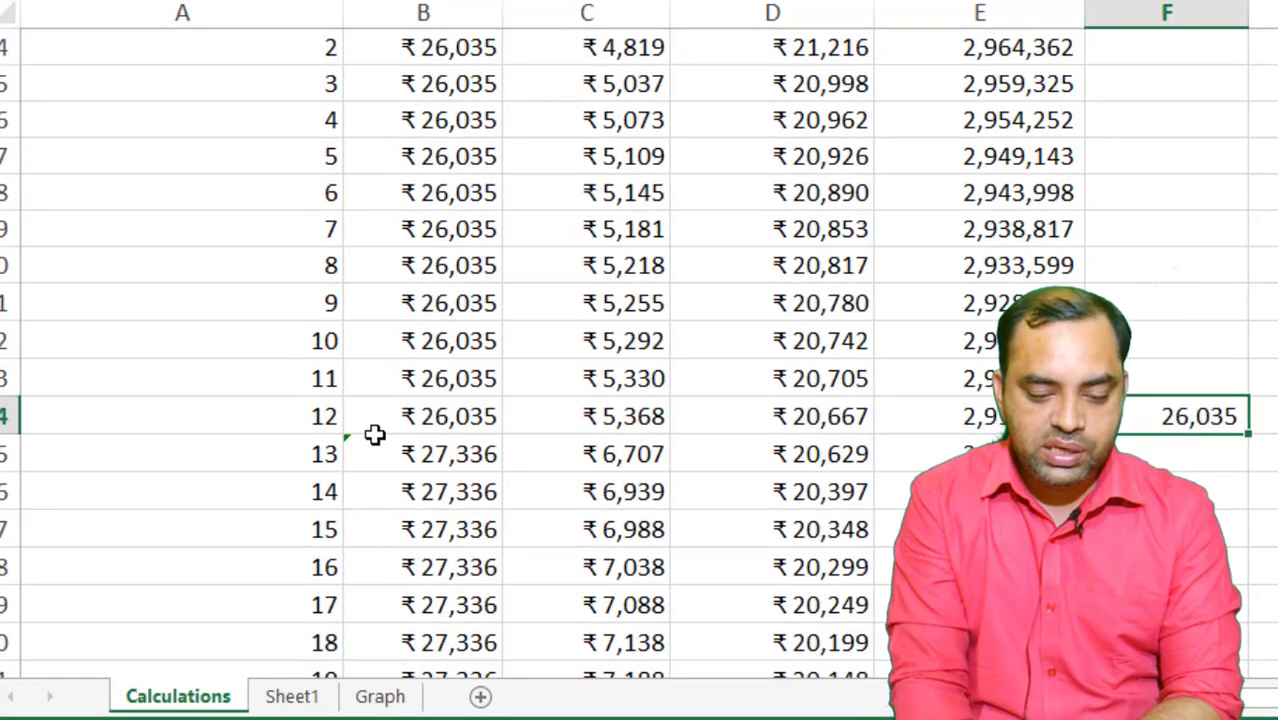
pyautogui.click(421, 456)
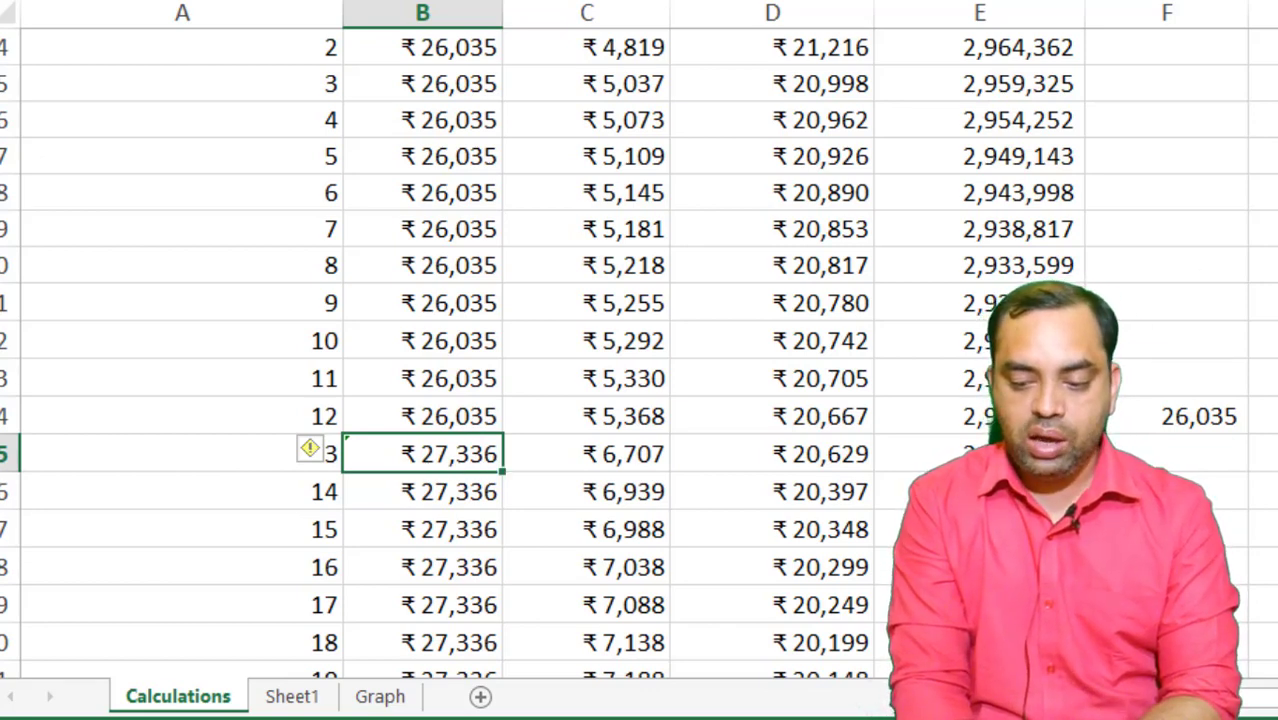
pyautogui.scroll(4, 450, 350)
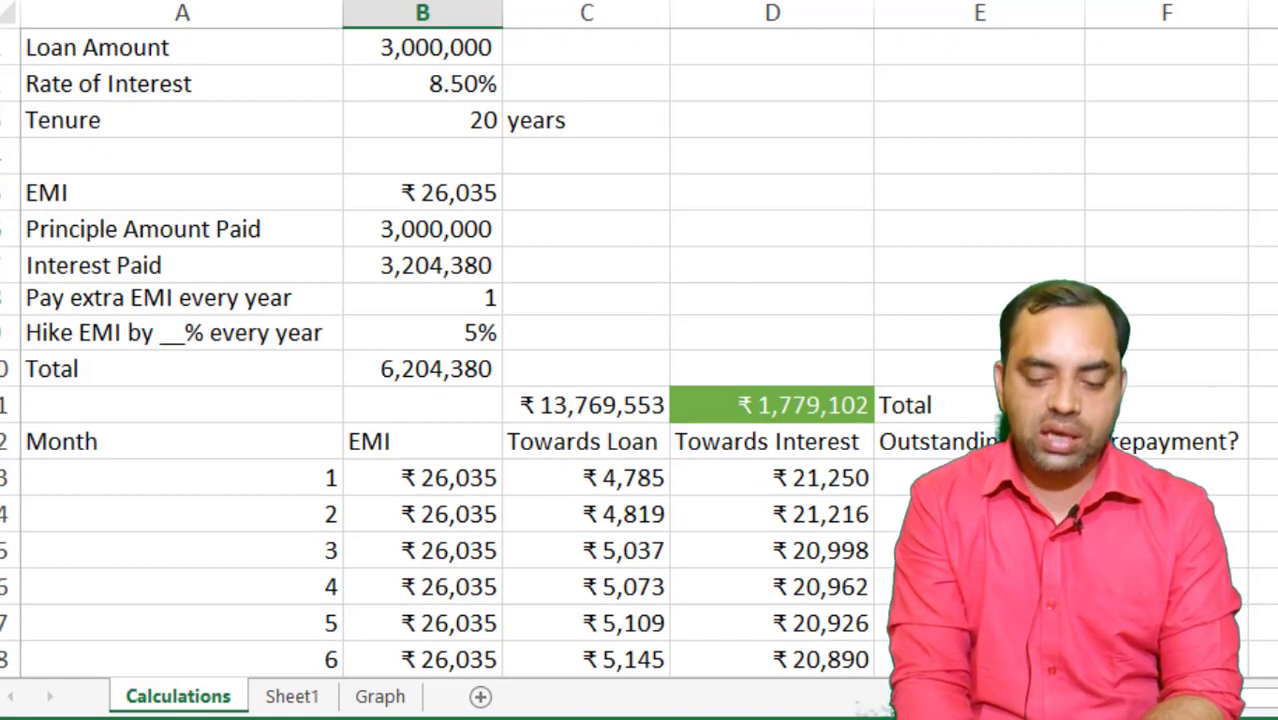
# Step: Find the month in the schedule in which the outstanding balance turns negative with the extra EMI and yearly hike applied
pyautogui.scroll(-20, 450, 350)
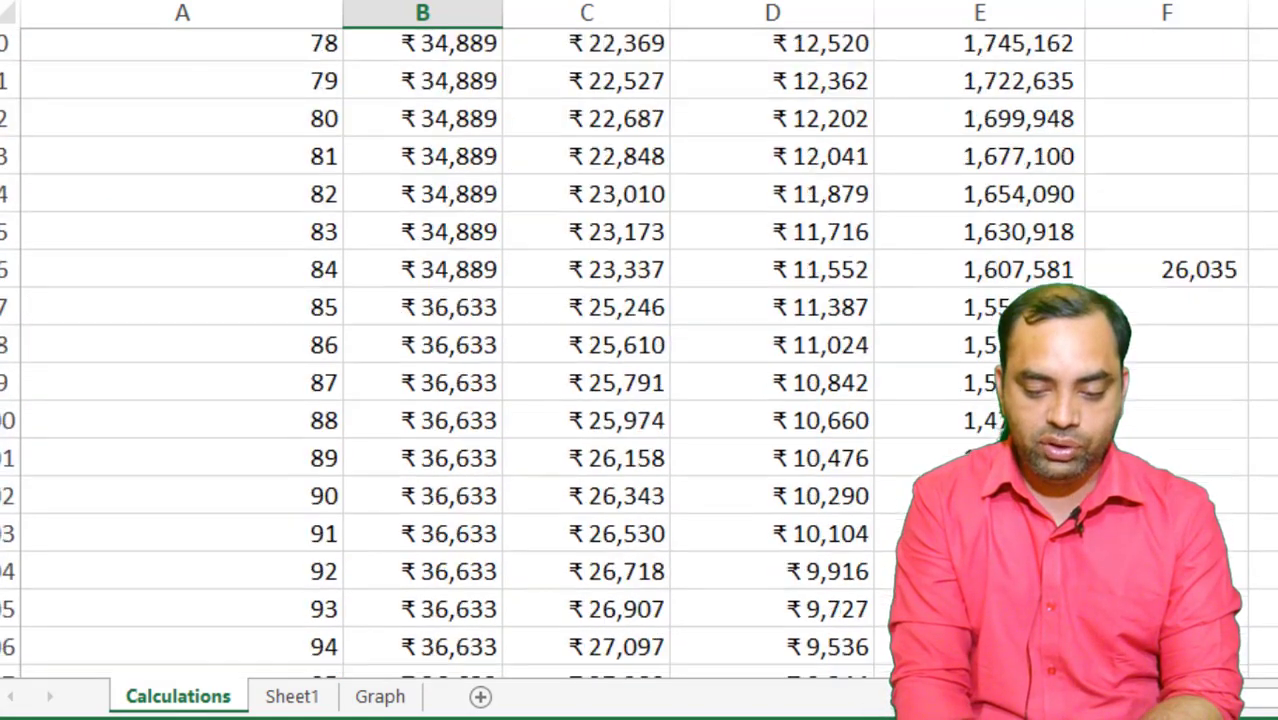
pyautogui.scroll(-6, 1232, 126)
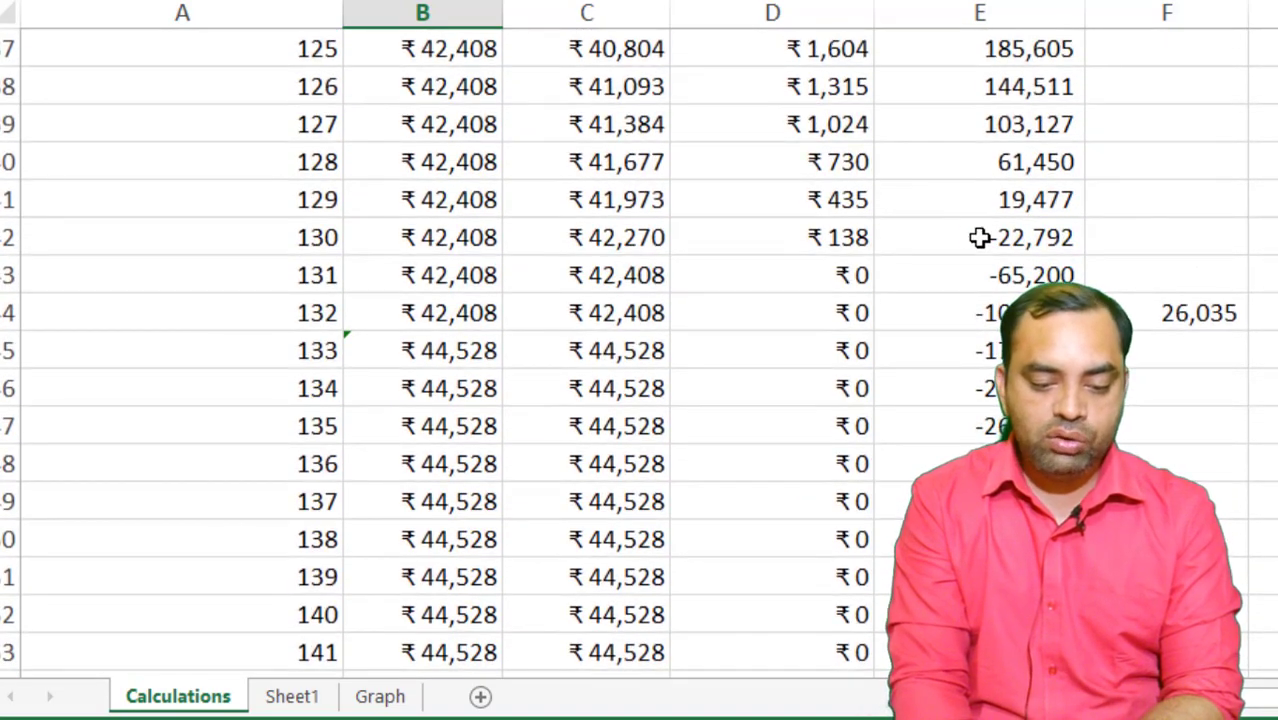
pyautogui.click(981, 237)
pyautogui.click(278, 235)
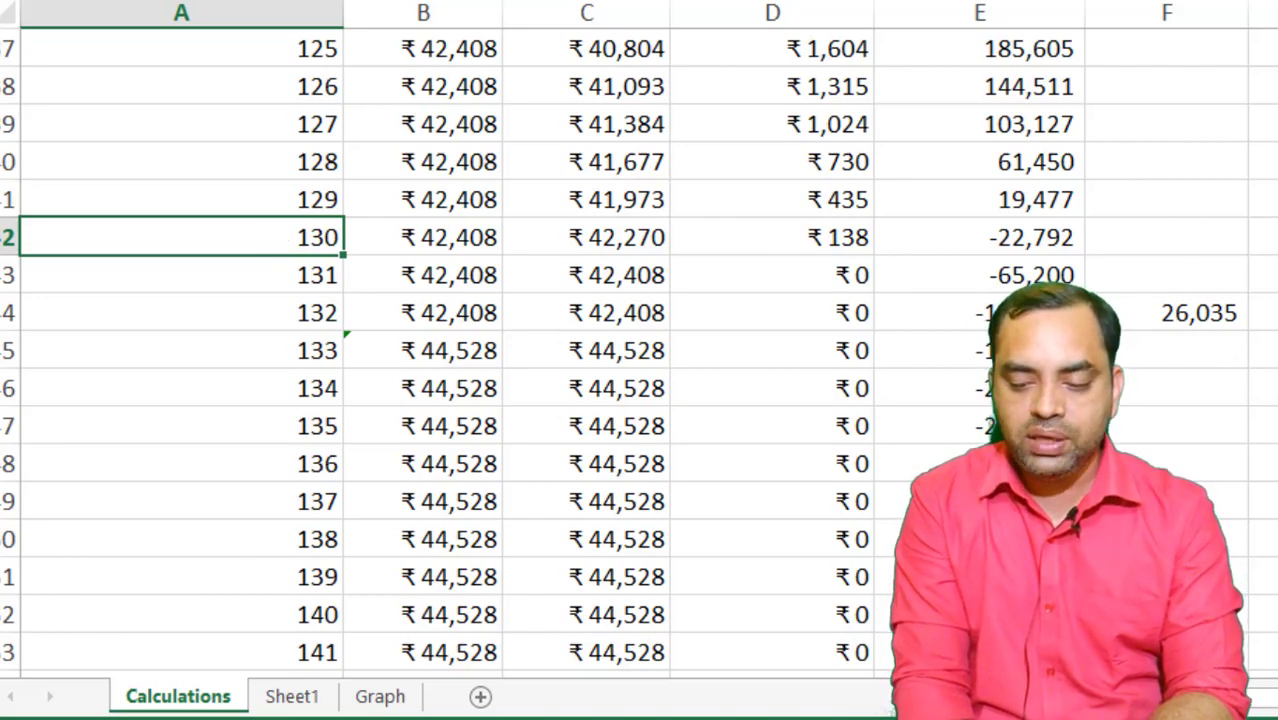
pyautogui.scroll(20, 450, 350)
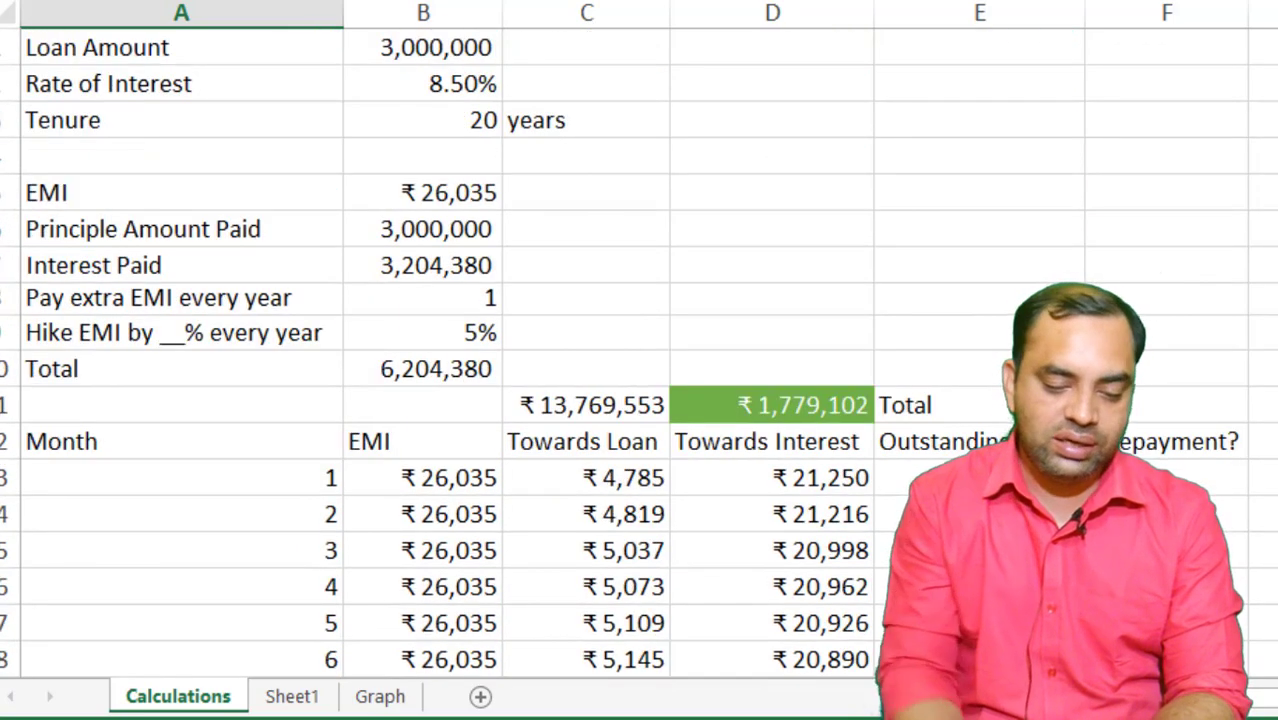